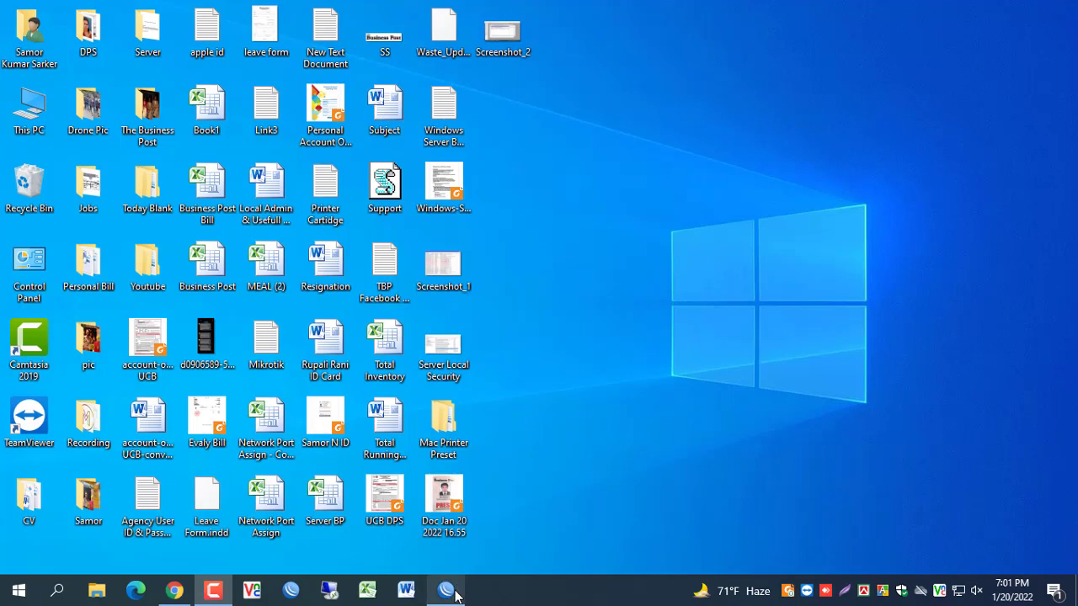
- Switch to WinBox and add an L2TP Server Binding interface named L2tp
{"action": "left_click", "coordinate": [451, 589]}
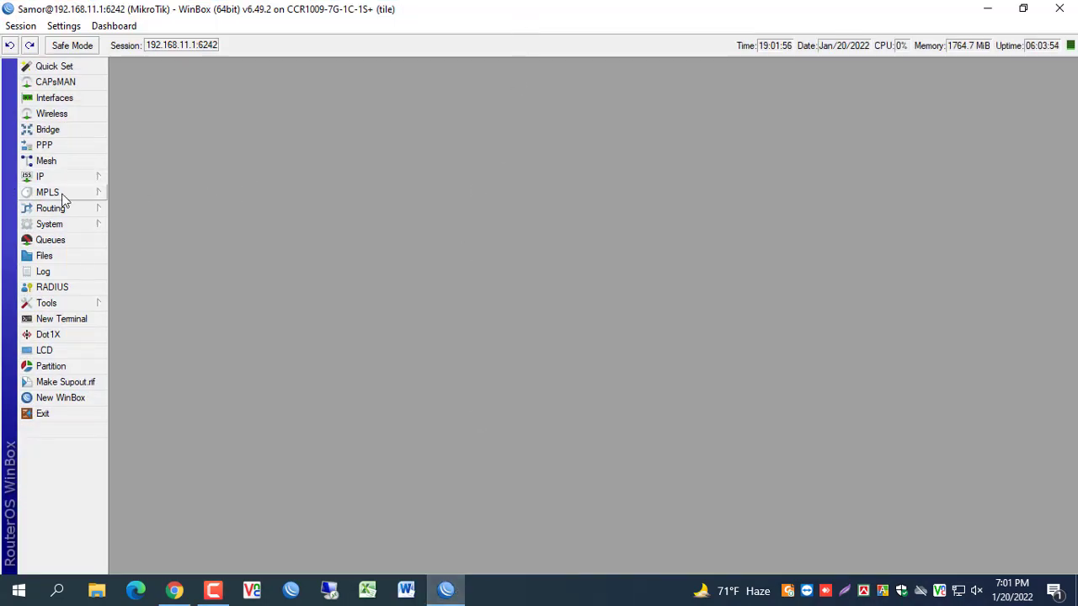
{"action": "left_click", "coordinate": [54, 97]}
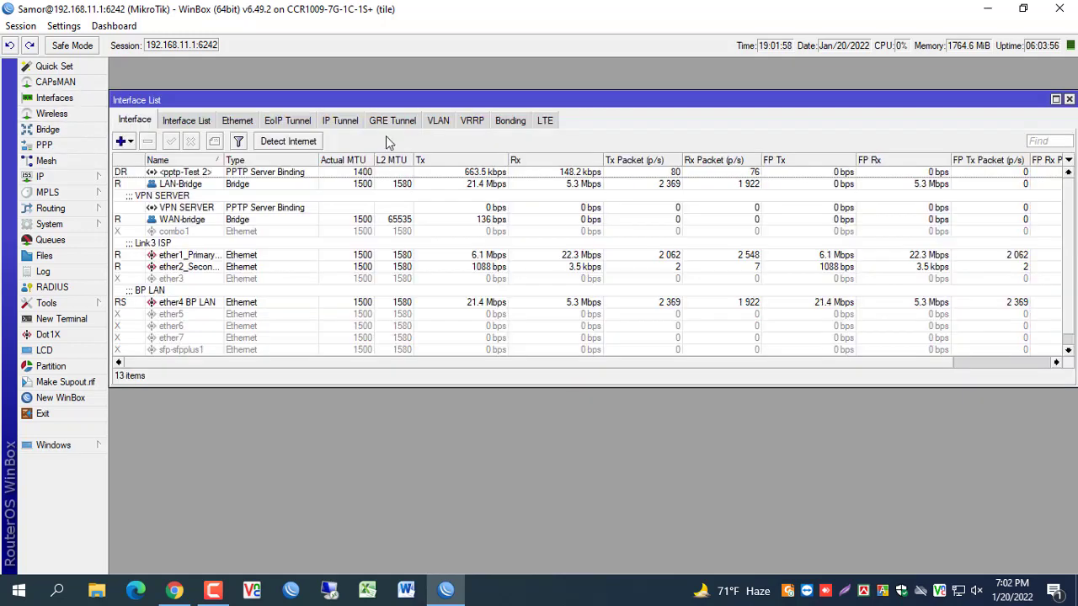
{"action": "scroll", "coordinate": [421, 291], "scroll_direction": "down", "scroll_amount": 1}
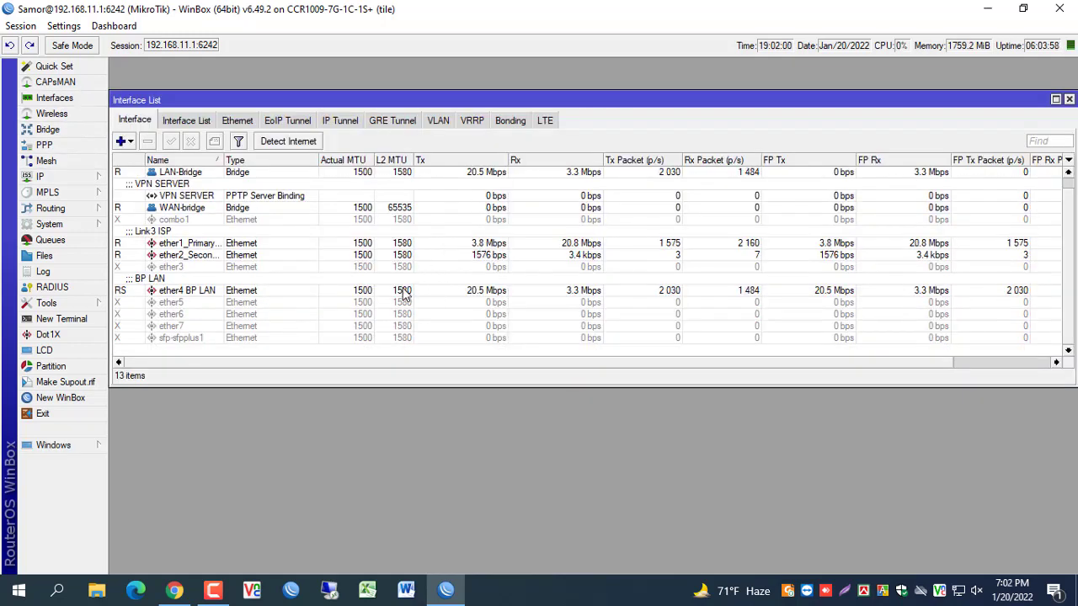
{"action": "left_click", "coordinate": [132, 142]}
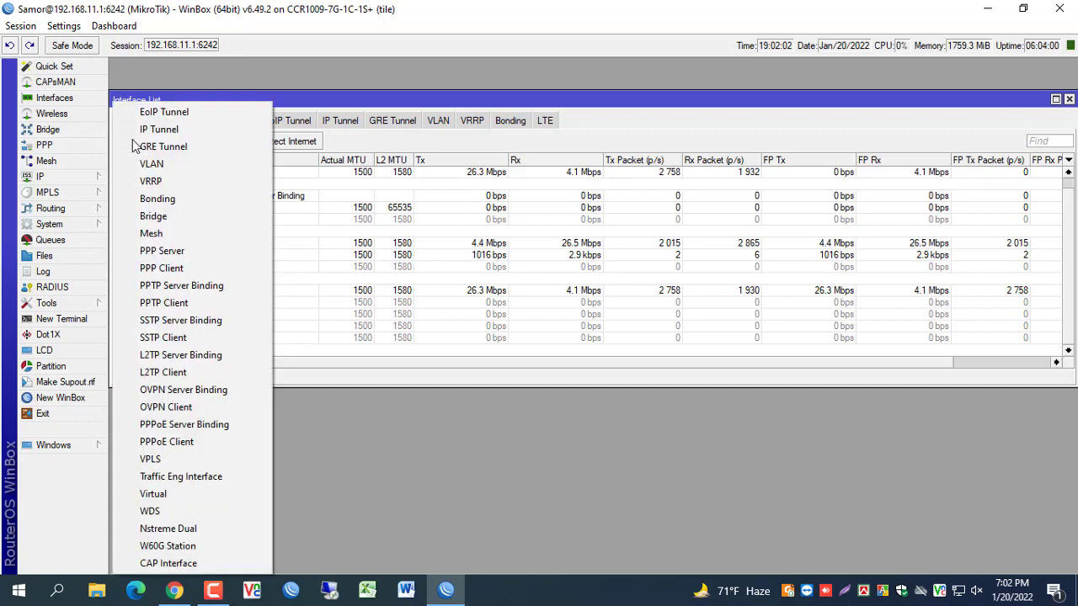
{"action": "left_click", "coordinate": [194, 356]}
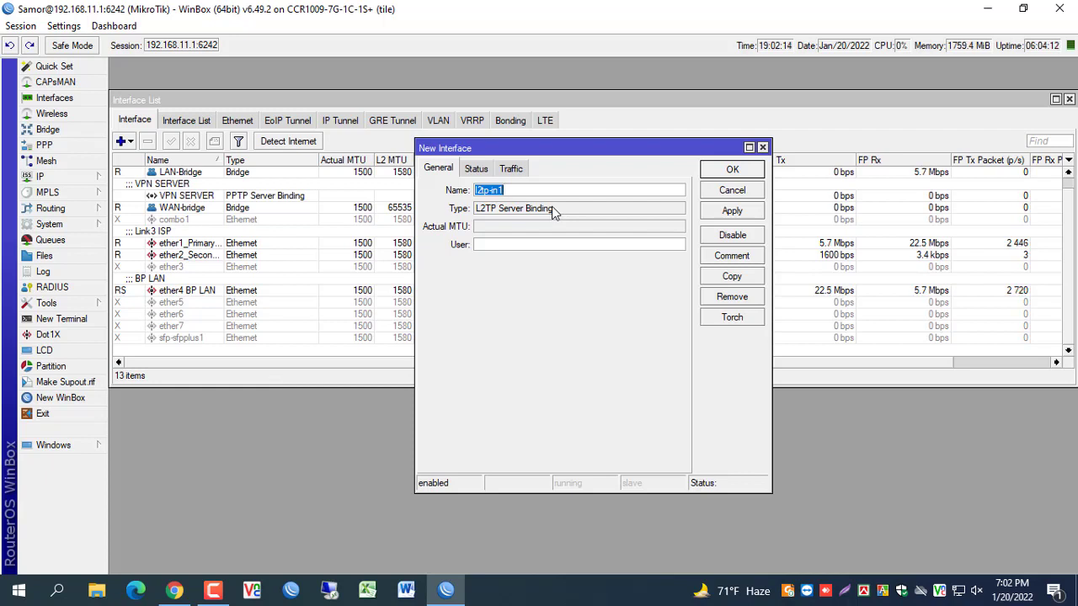
{"action": "type", "text": "L2tp"}
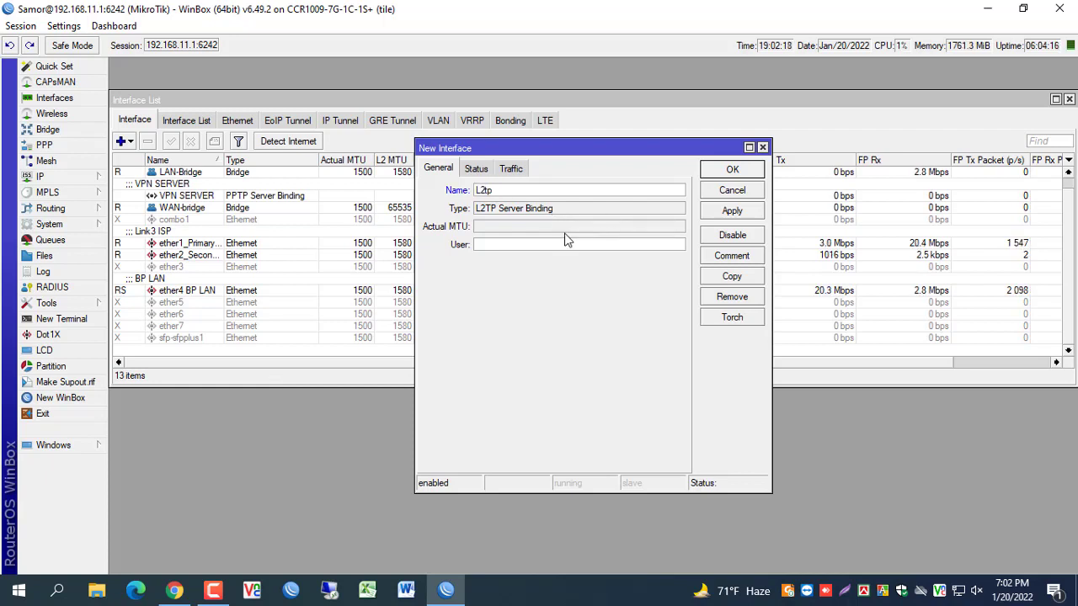
{"action": "left_click", "coordinate": [741, 211]}
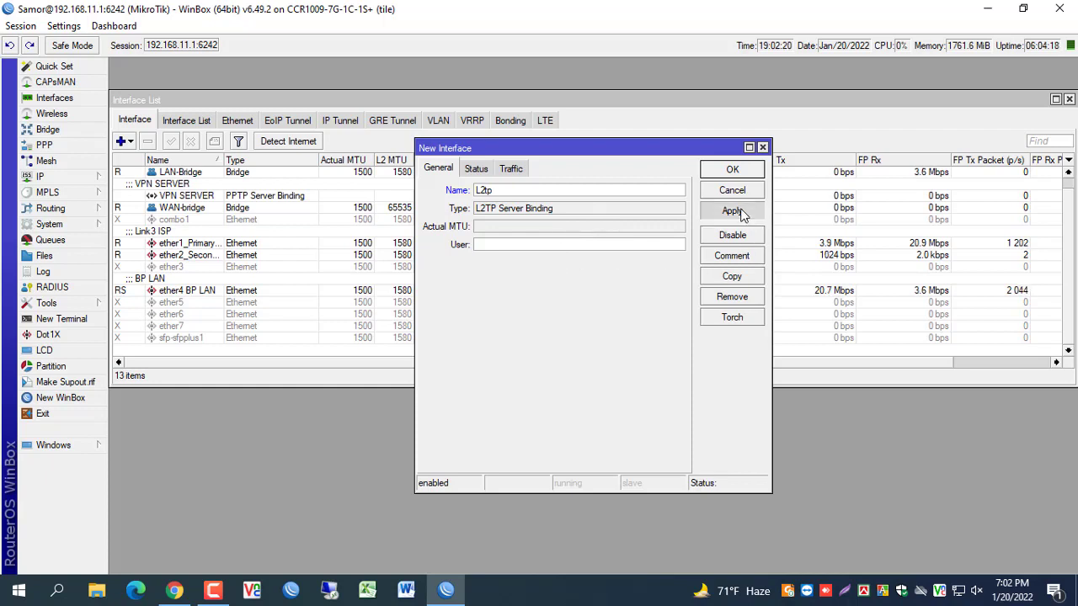
{"action": "left_click", "coordinate": [733, 171]}
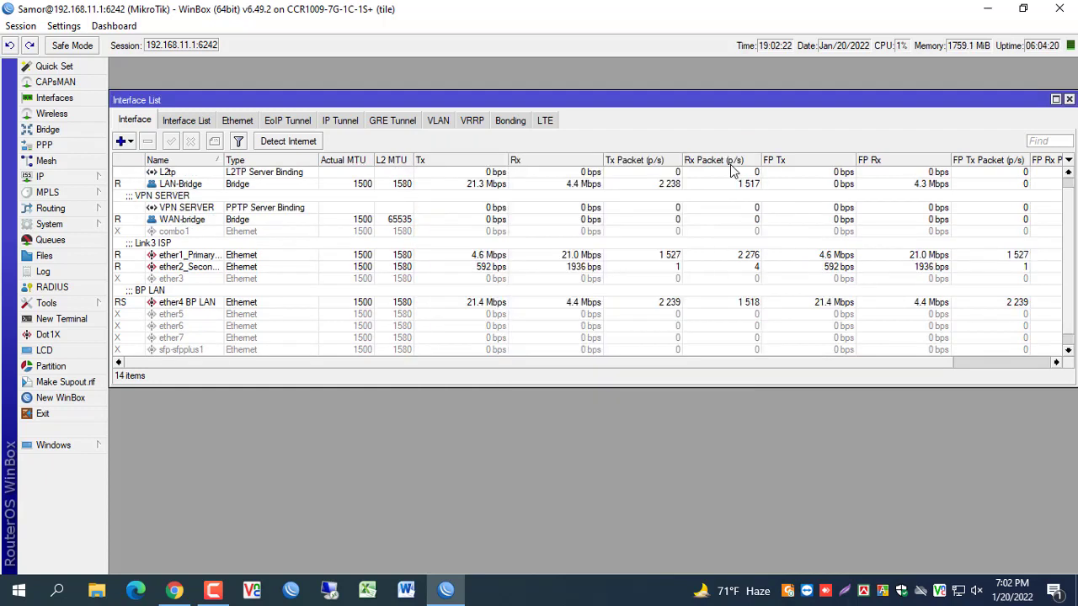
- Rename the new L2TP Server Binding interface to L2TP in capital letters
{"action": "double_click", "coordinate": [253, 173]}
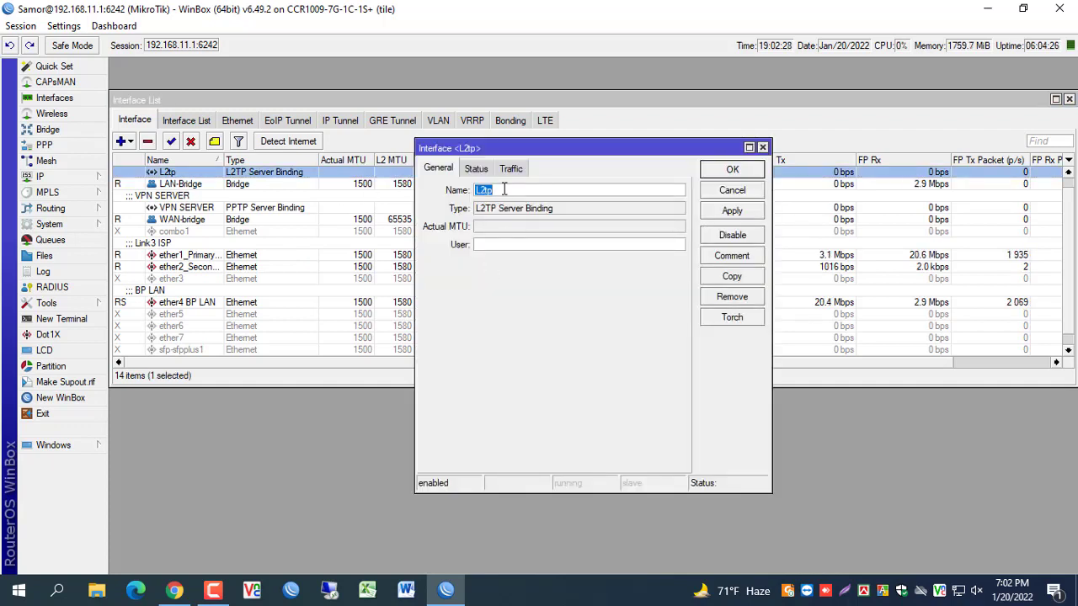
{"action": "type", "text": "L2"}
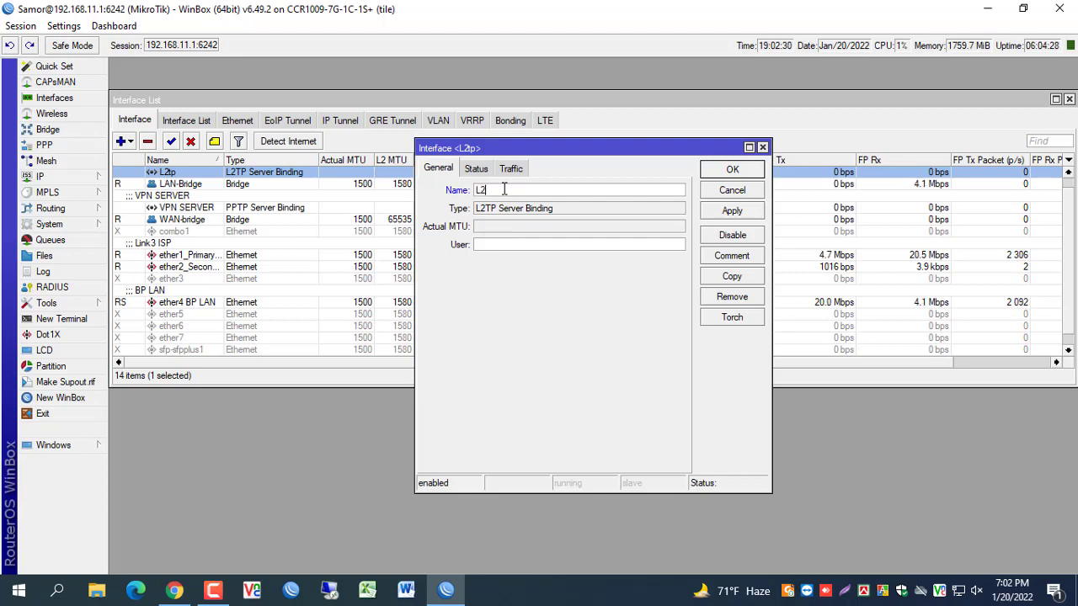
{"action": "type", "text": "TP"}
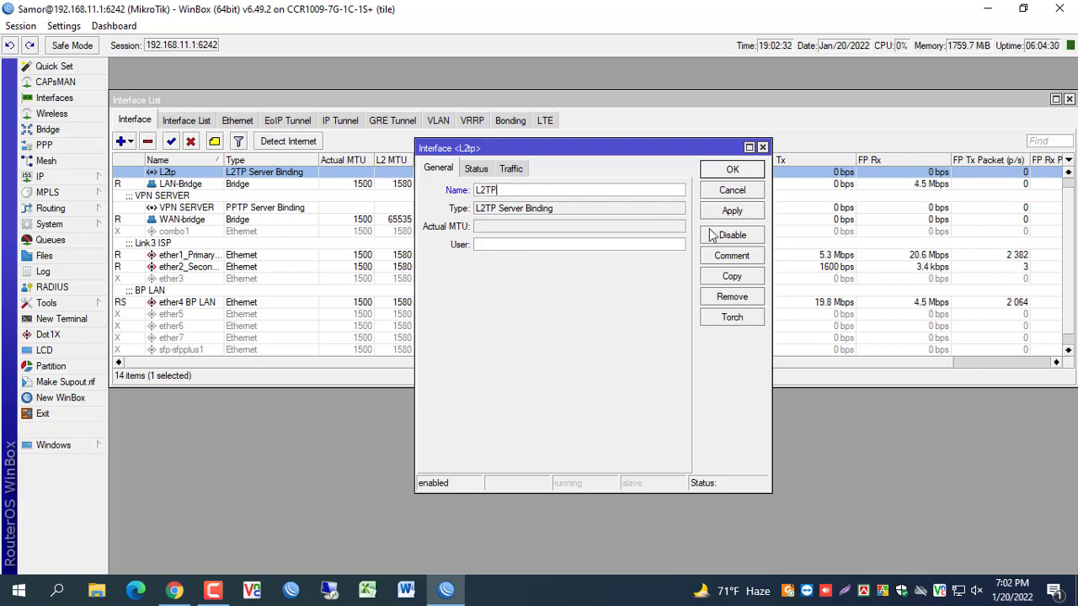
{"action": "left_click", "coordinate": [733, 211]}
{"action": "left_click", "coordinate": [729, 173]}
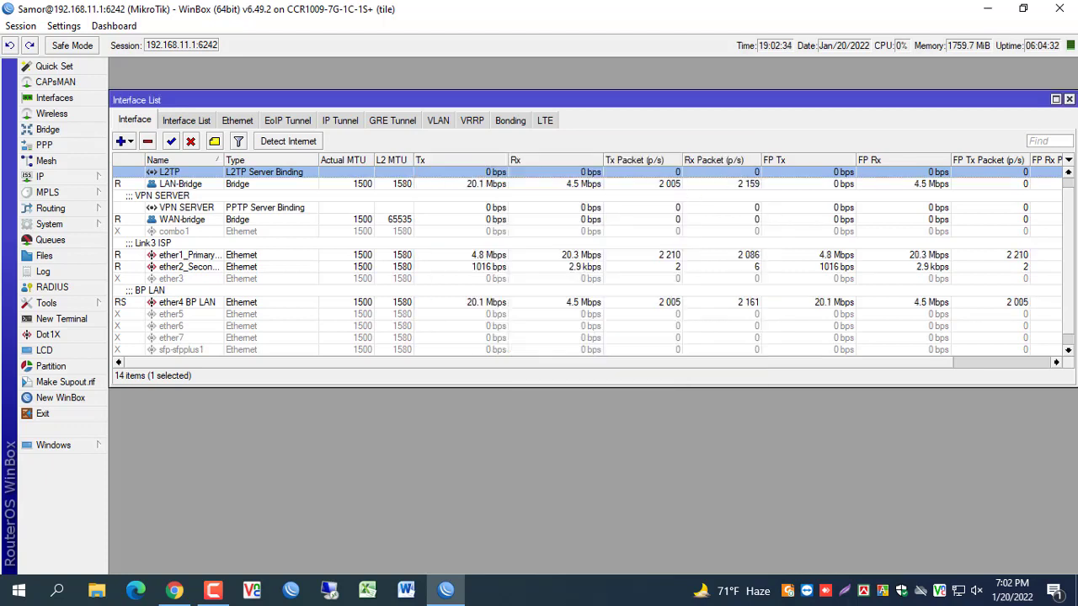
{"action": "left_click", "coordinate": [412, 104]}
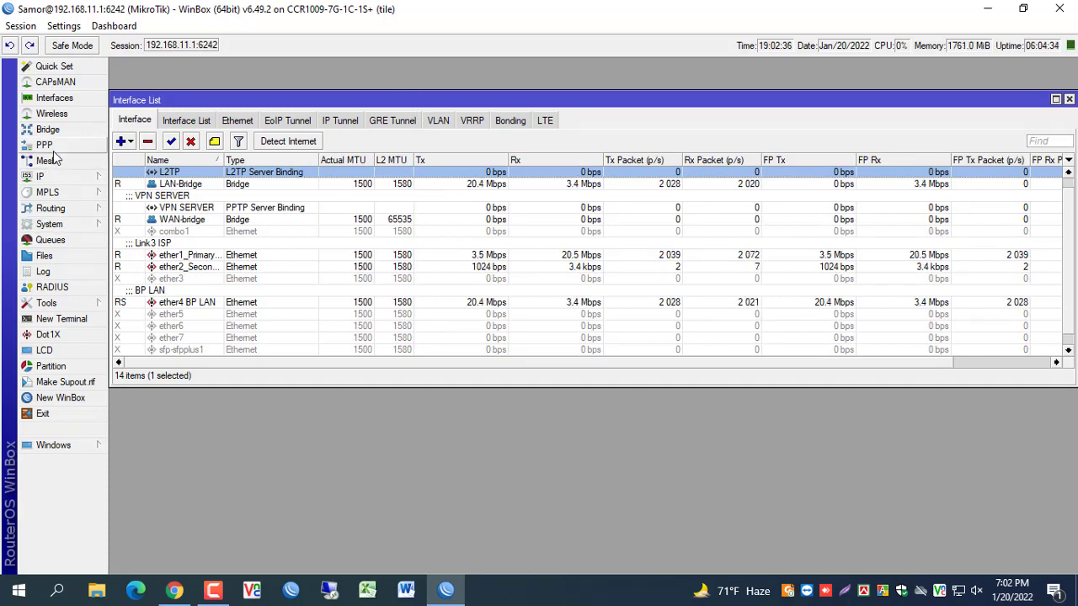
- Delete the existing L2TP entry from the router's IP pools
{"action": "left_click", "coordinate": [55, 177]}
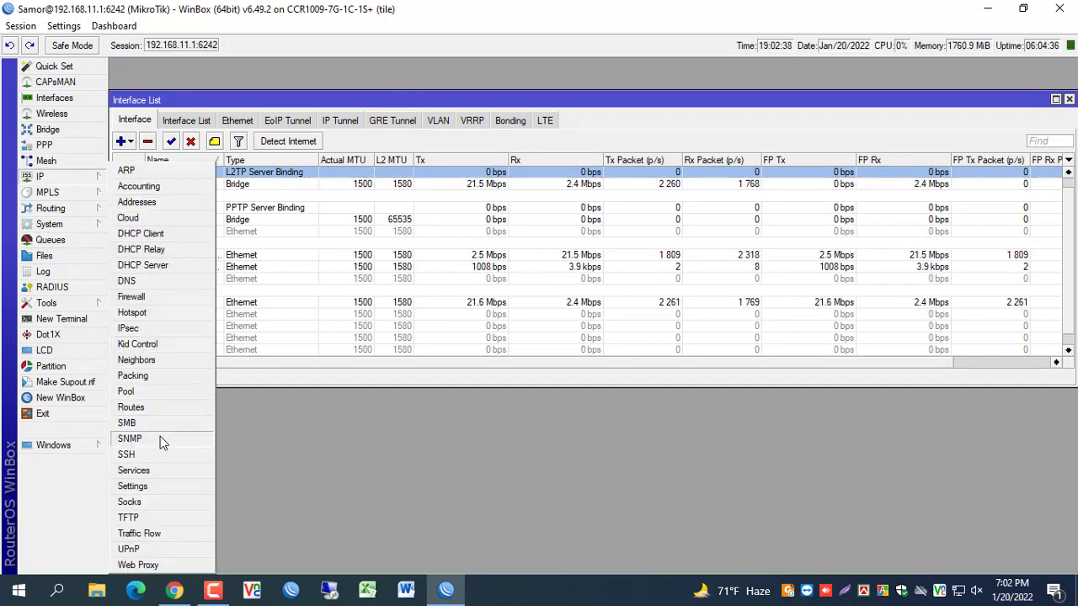
{"action": "left_click", "coordinate": [146, 392]}
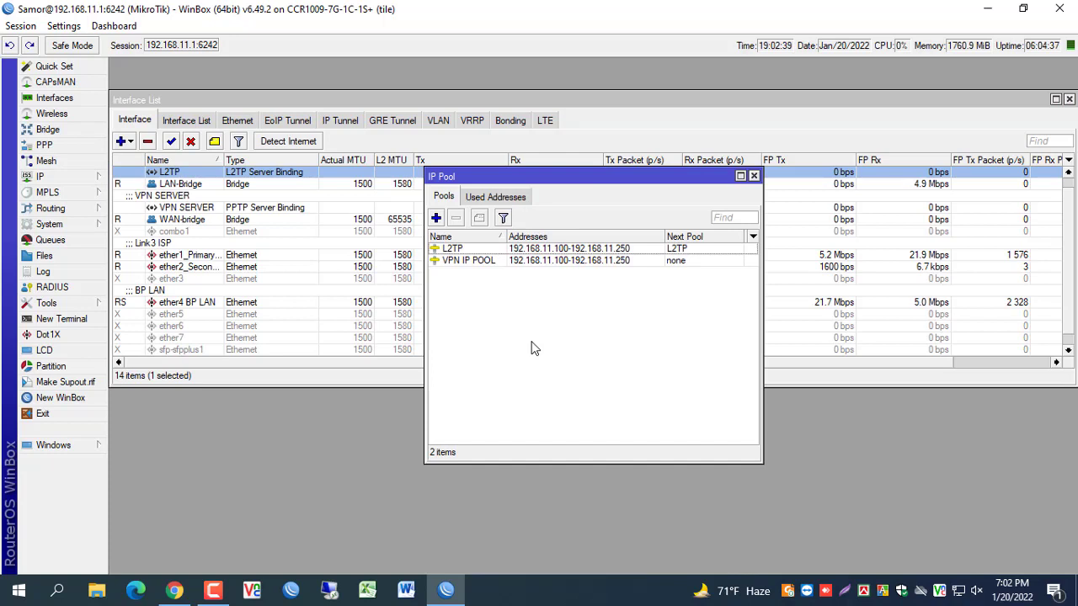
{"action": "left_click", "coordinate": [571, 251]}
{"action": "left_click", "coordinate": [456, 219]}
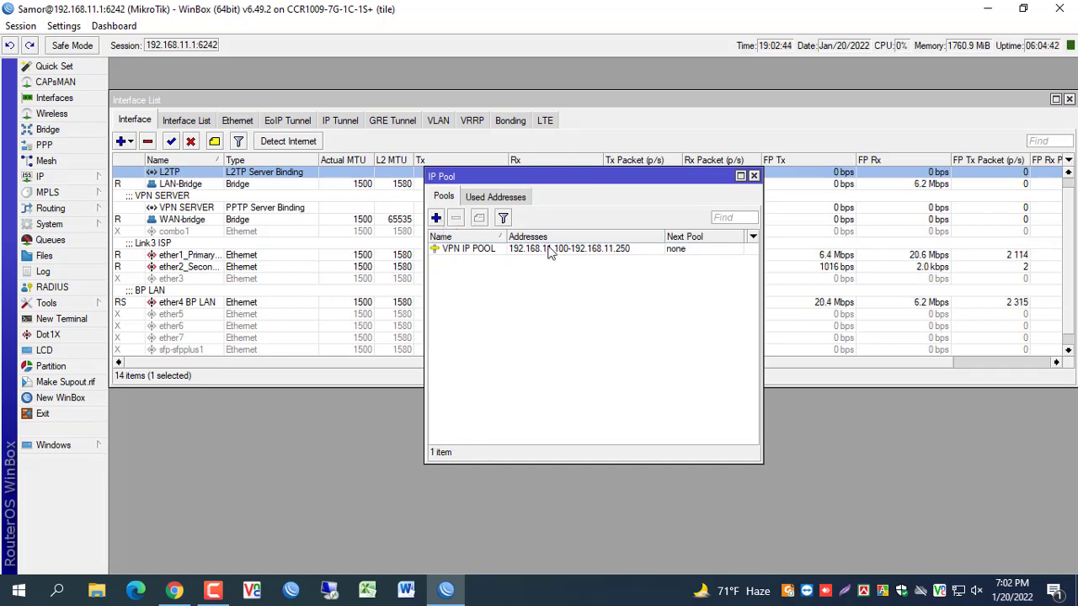
- Add an IP pool named L2TP with the address range 10.10.15.20-10.10.15.30 and no next pool
{"action": "left_click", "coordinate": [436, 218]}
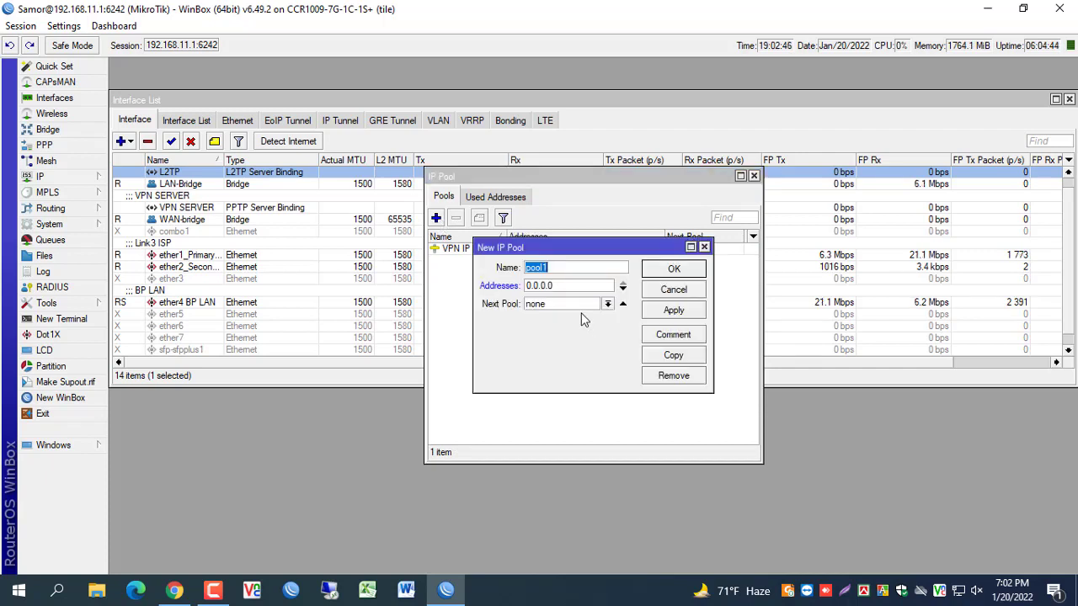
{"action": "type", "text": "L"}
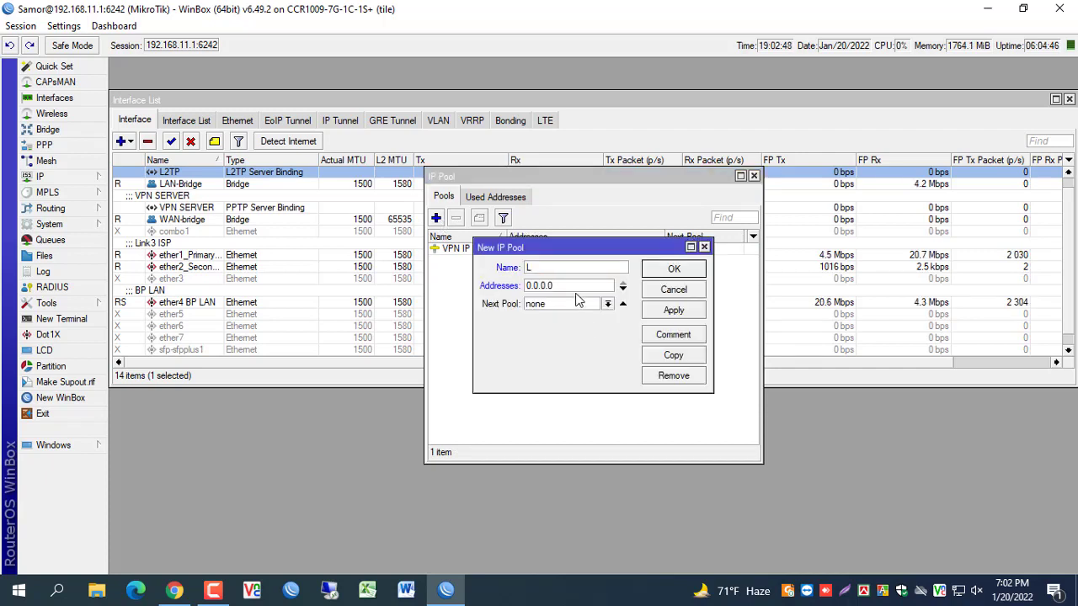
{"action": "type", "text": "2TP"}
{"action": "left_click_drag", "start_coordinate": [568, 289], "coordinate": [509, 290]}
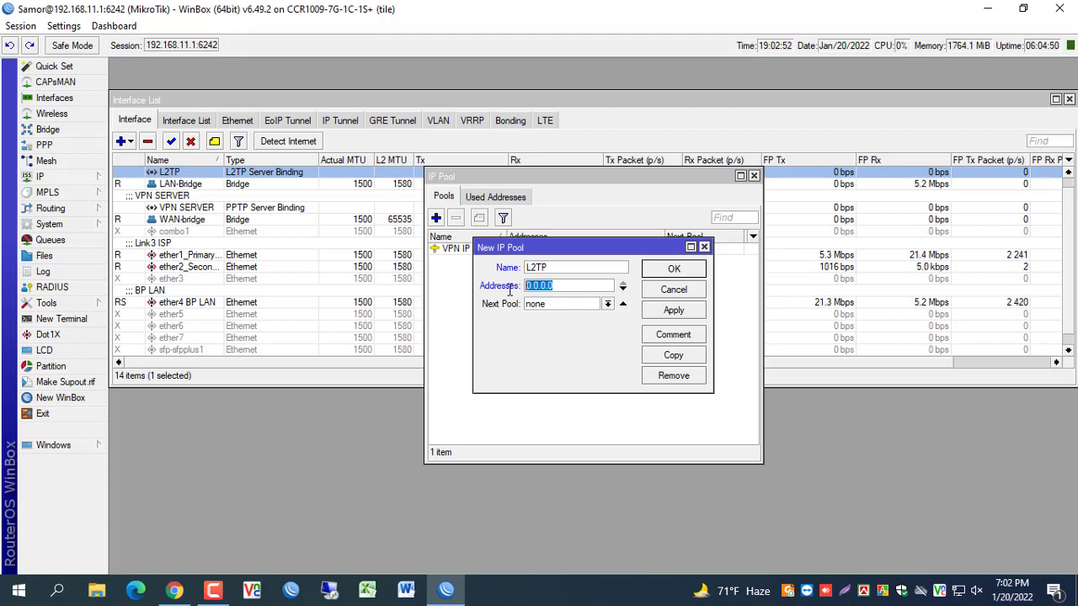
{"action": "type", "text": "10."}
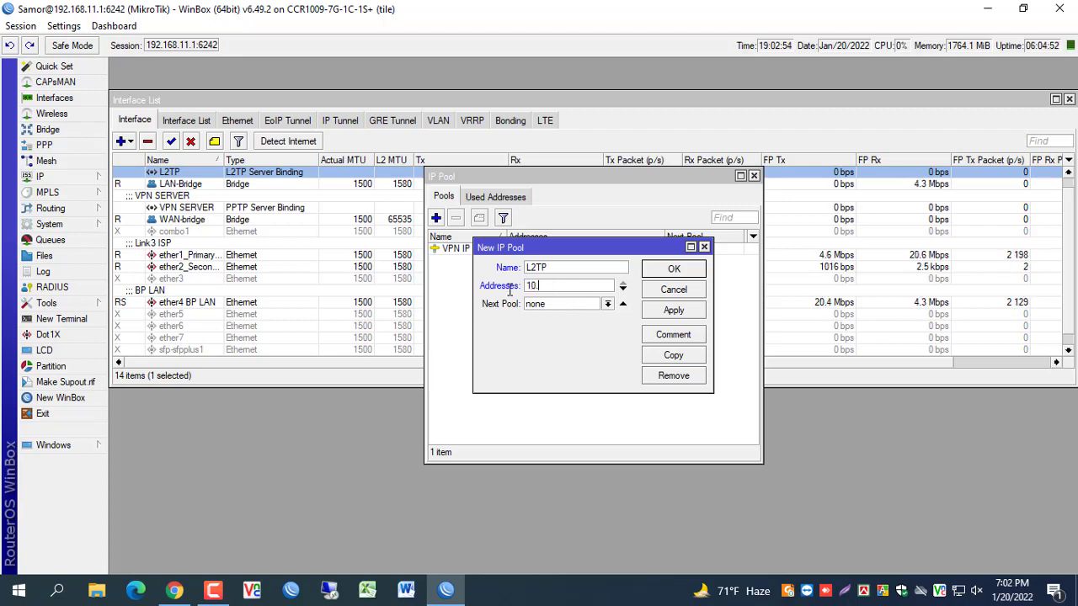
{"action": "type", "text": "10."}
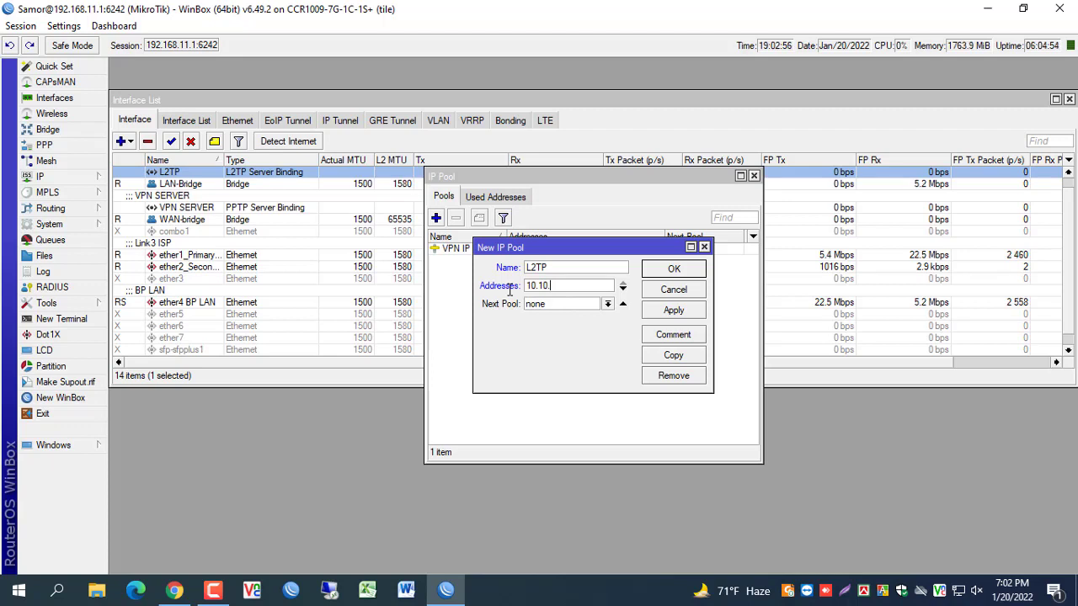
{"action": "type", "text": "15."}
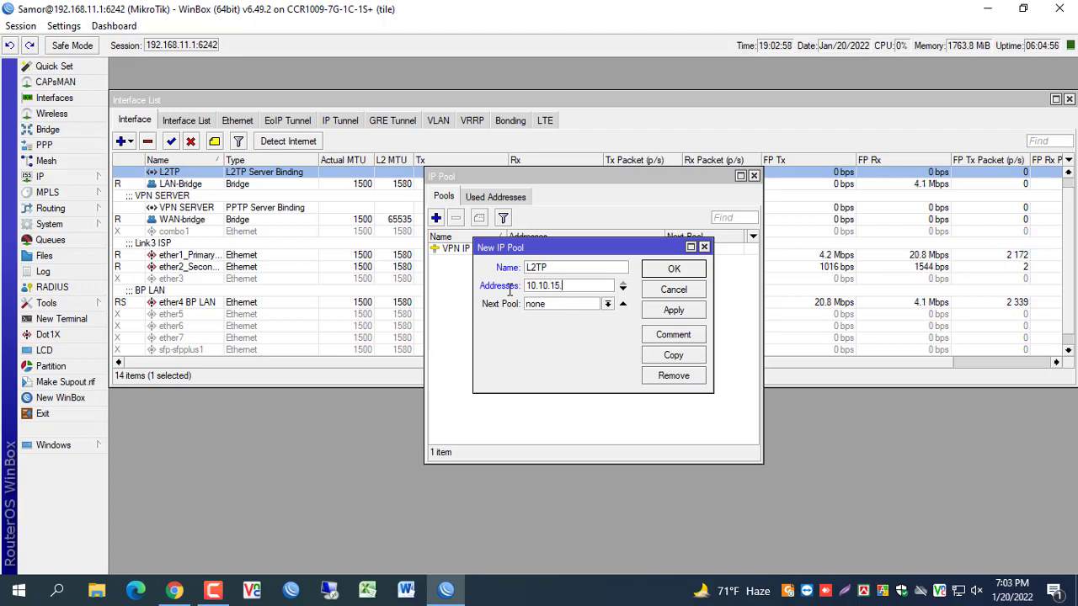
{"action": "type", "text": "20"}
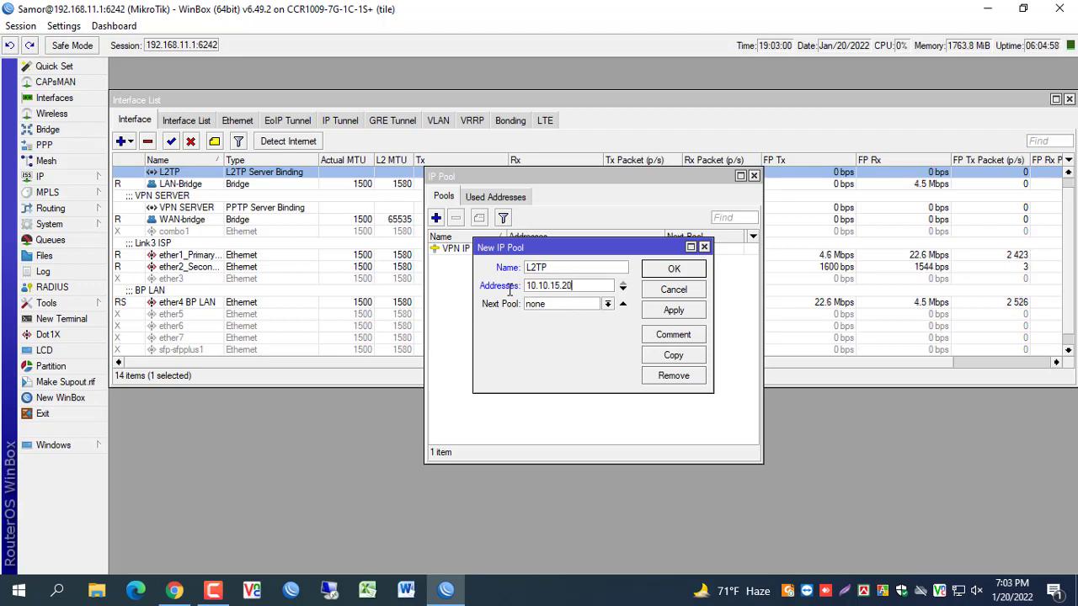
{"action": "type", "text": "-10.10"}
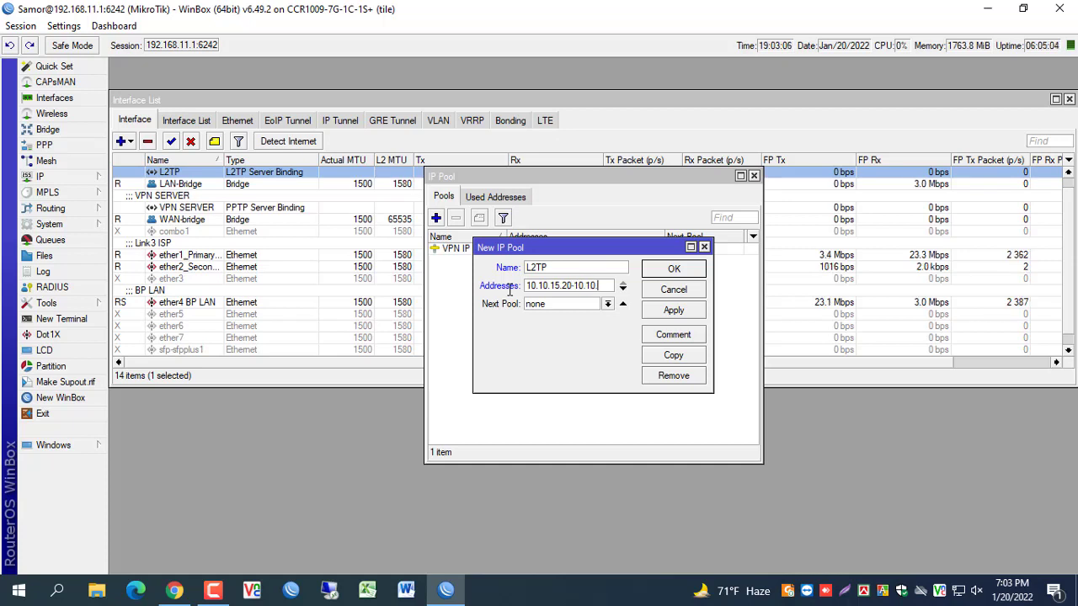
{"action": "type", "text": ".15.30"}
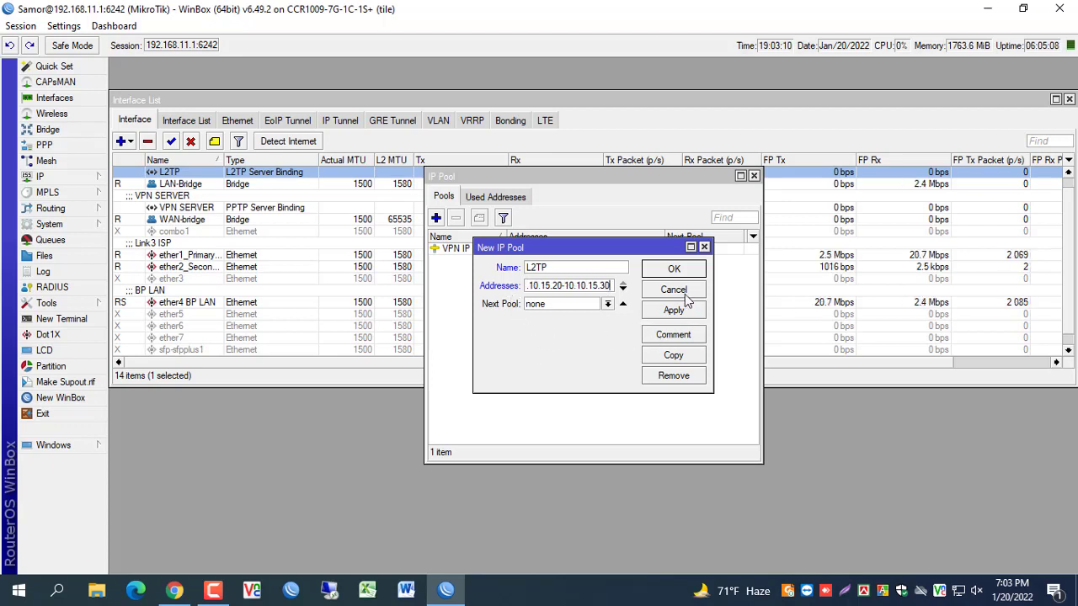
{"action": "left_click", "coordinate": [678, 311]}
{"action": "left_click", "coordinate": [679, 271]}
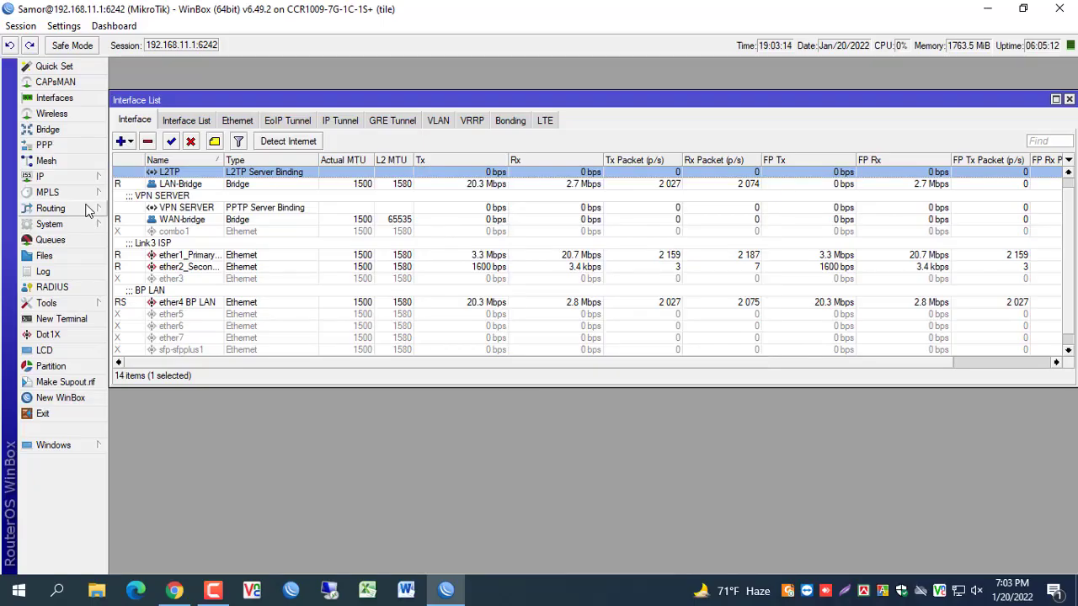
- Enable the L2TP server in the router's PPP interface settings
{"action": "left_click", "coordinate": [52, 147]}
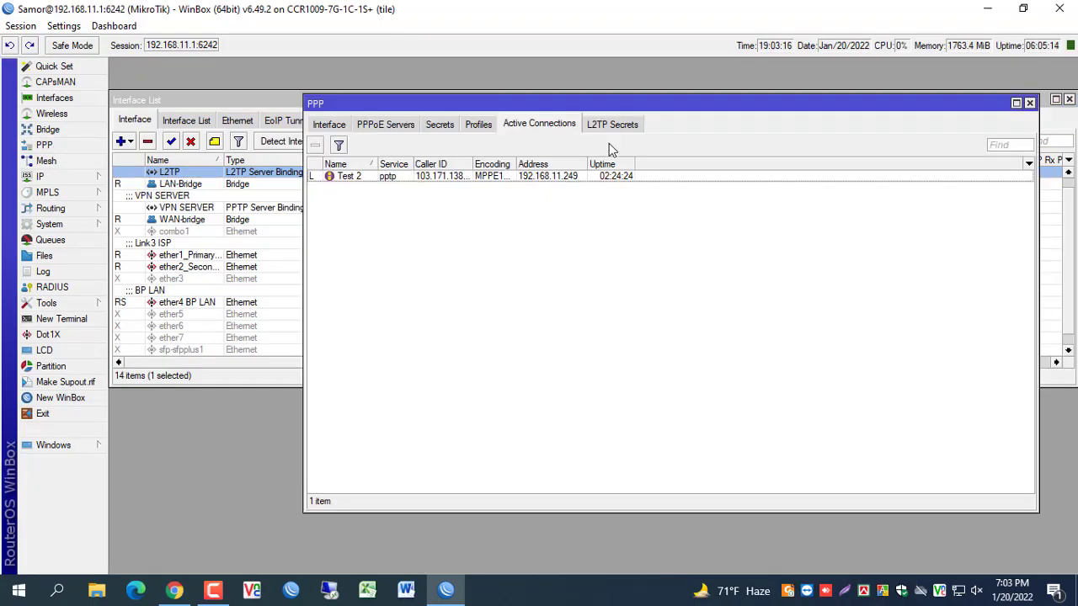
{"action": "left_click_drag", "start_coordinate": [690, 112], "coordinate": [609, 124]}
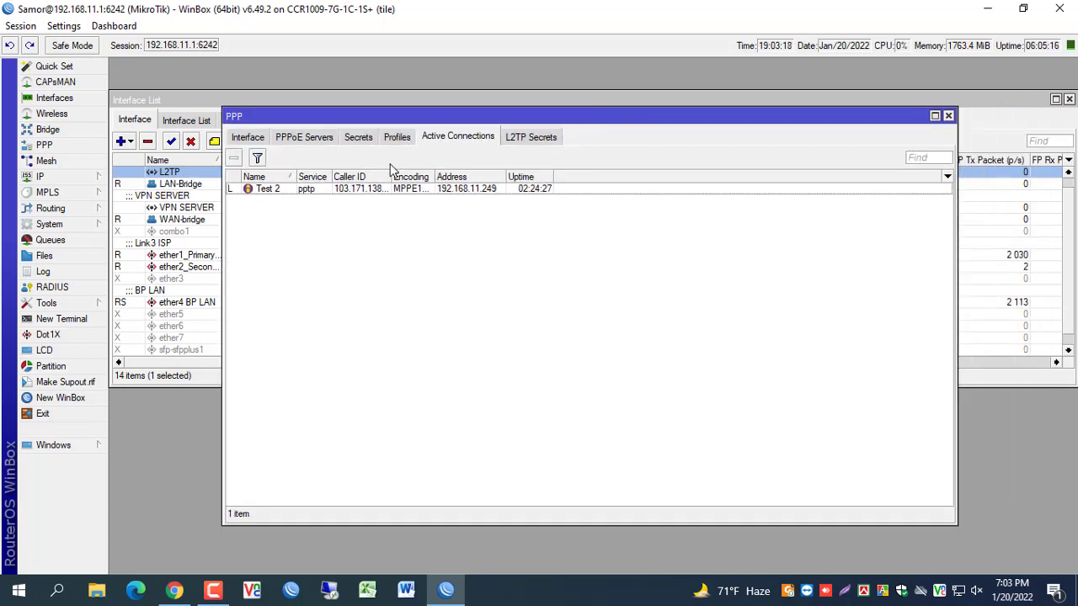
{"action": "left_click", "coordinate": [249, 137]}
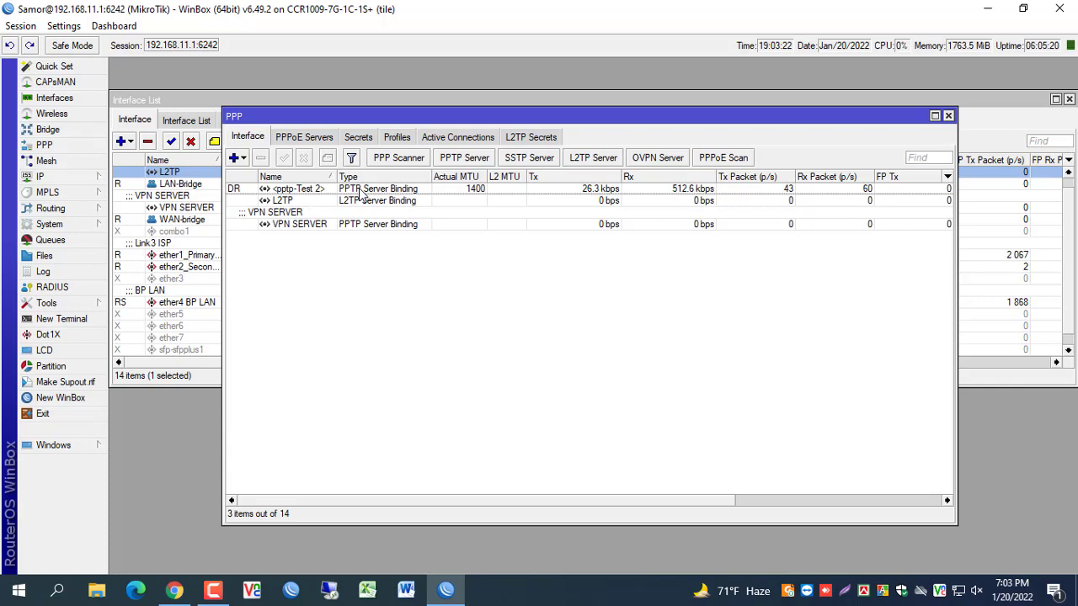
{"action": "left_click", "coordinate": [366, 201]}
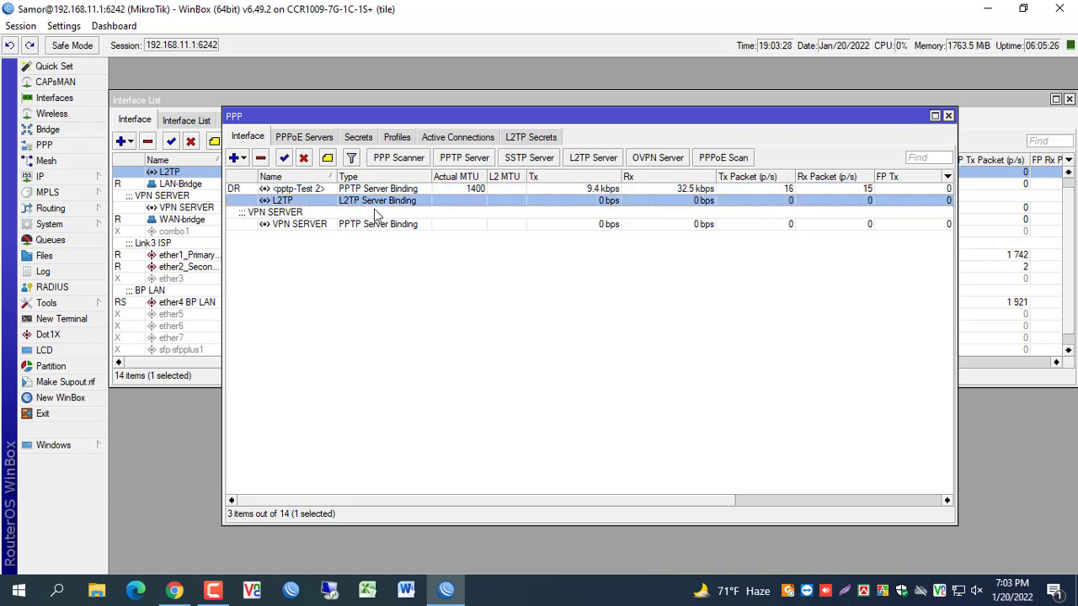
{"action": "left_click", "coordinate": [303, 137]}
{"action": "left_click", "coordinate": [250, 137]}
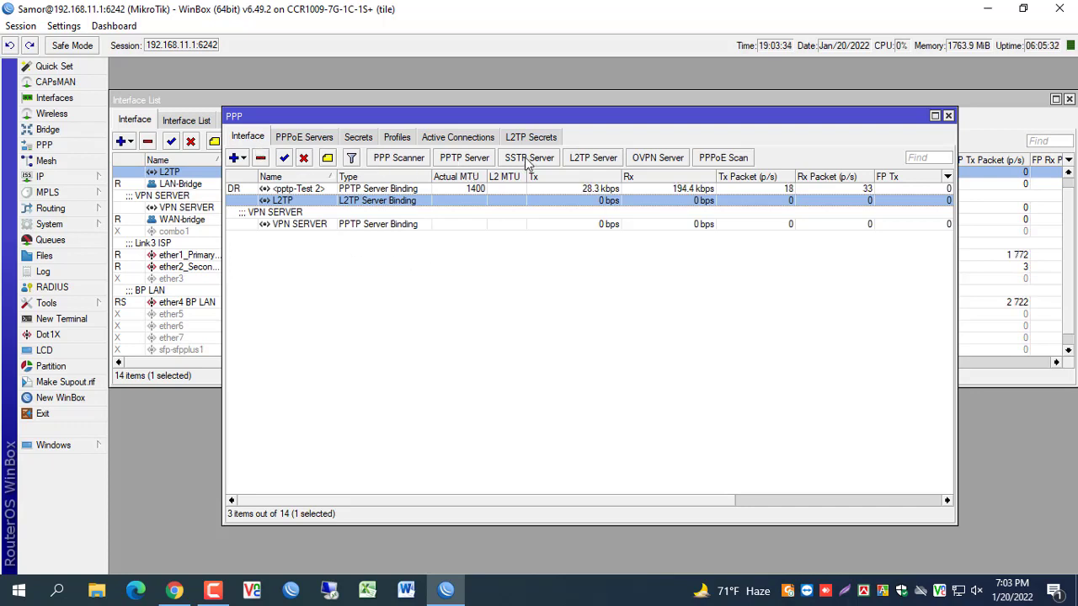
{"action": "left_click", "coordinate": [594, 159]}
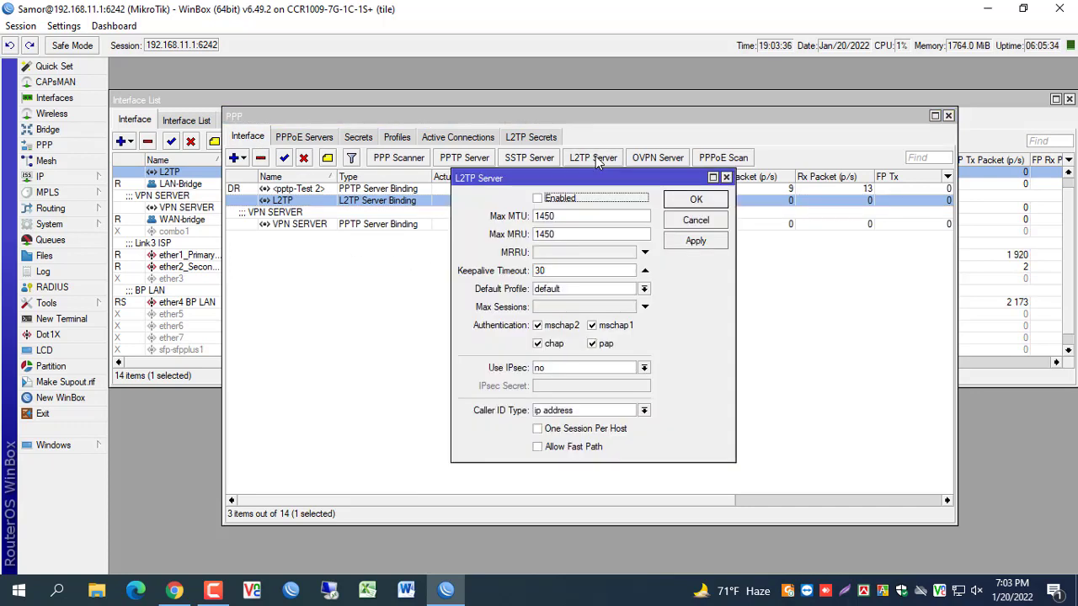
{"action": "left_click", "coordinate": [537, 200]}
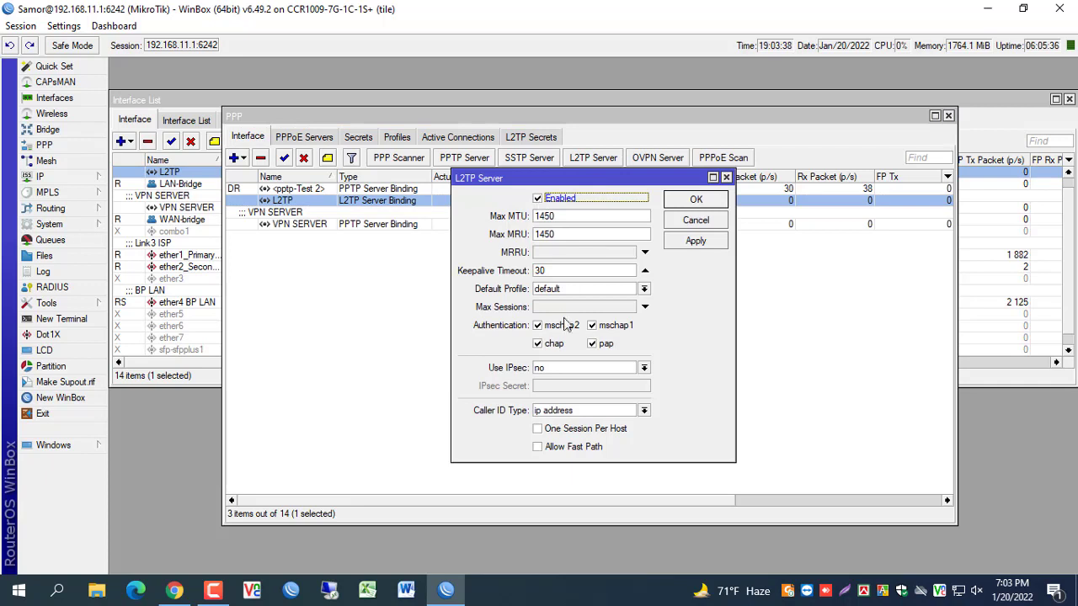
{"action": "left_click", "coordinate": [644, 289]}
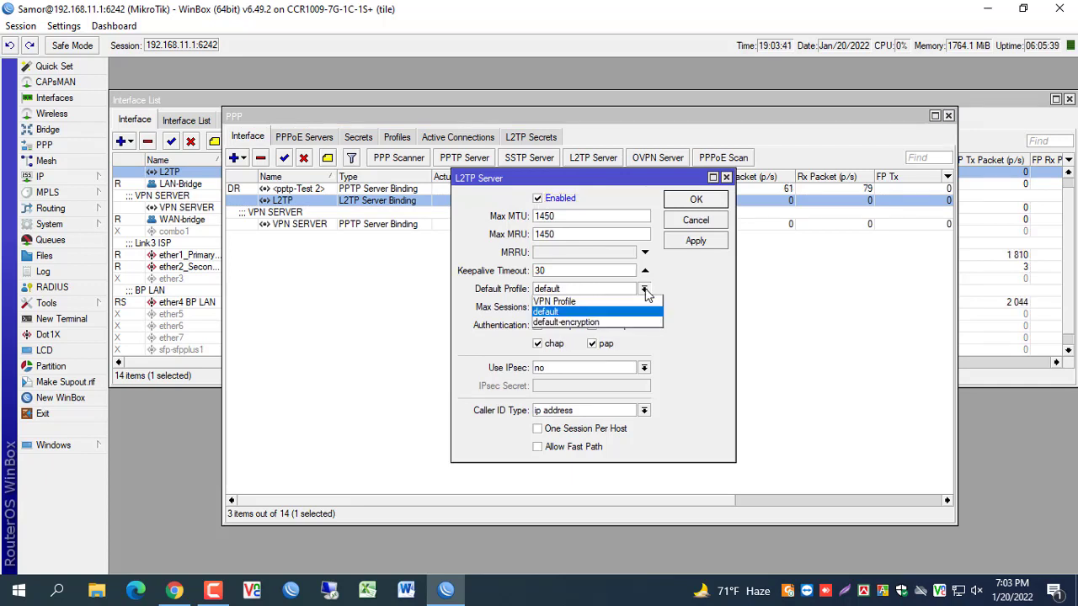
{"action": "left_click", "coordinate": [687, 304]}
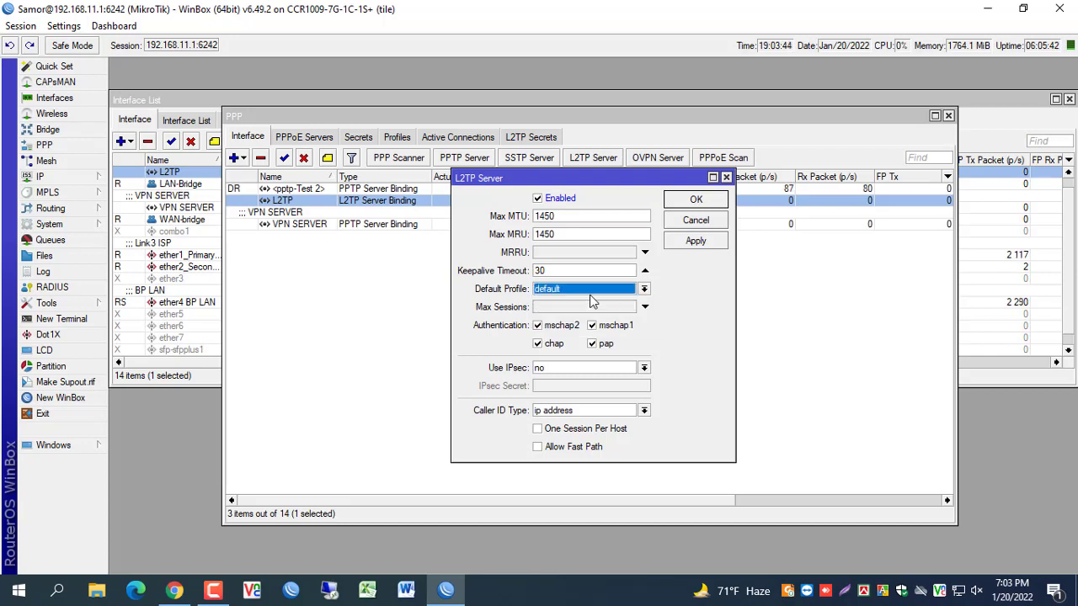
{"action": "left_click", "coordinate": [644, 289]}
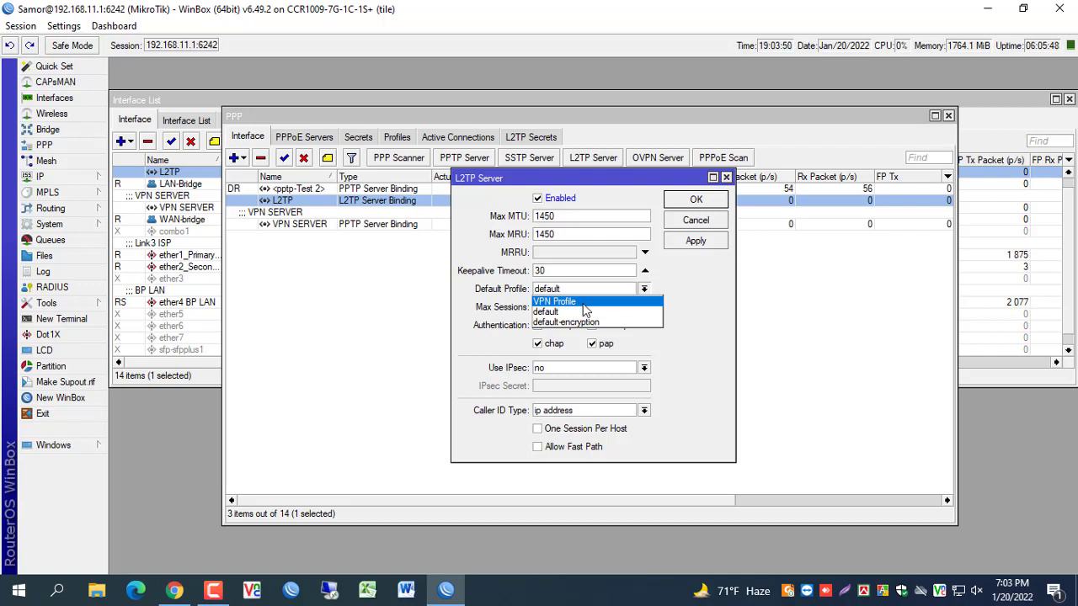
{"action": "left_click", "coordinate": [691, 306]}
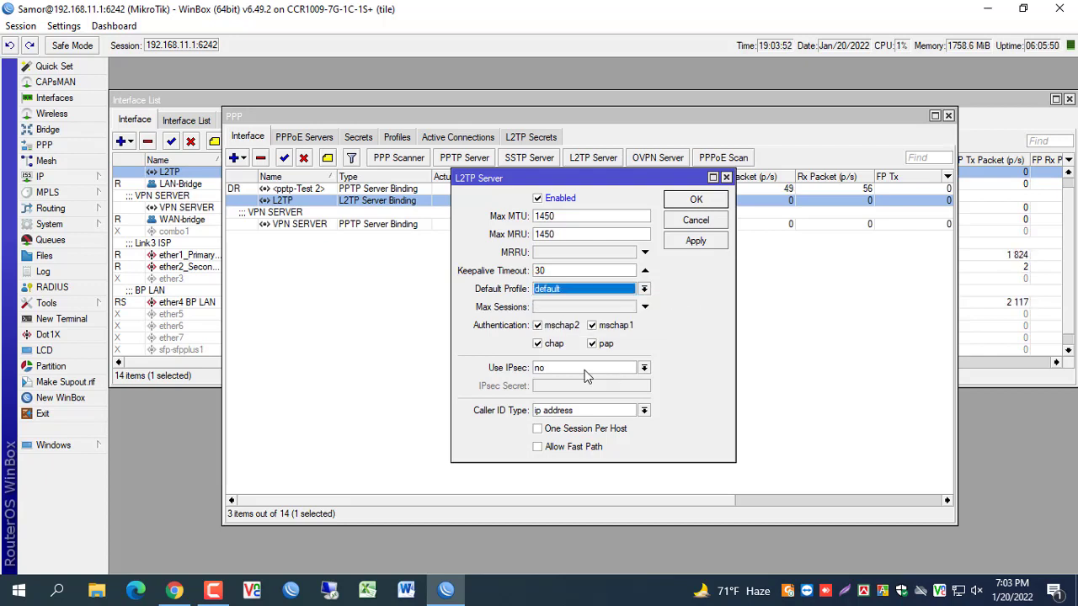
- Set the L2TP server's Use IPsec to yes, enter the IPsec secret, enable One Session Per Host and save the settings
{"action": "left_click", "coordinate": [644, 368]}
{"action": "left_click", "coordinate": [567, 401]}
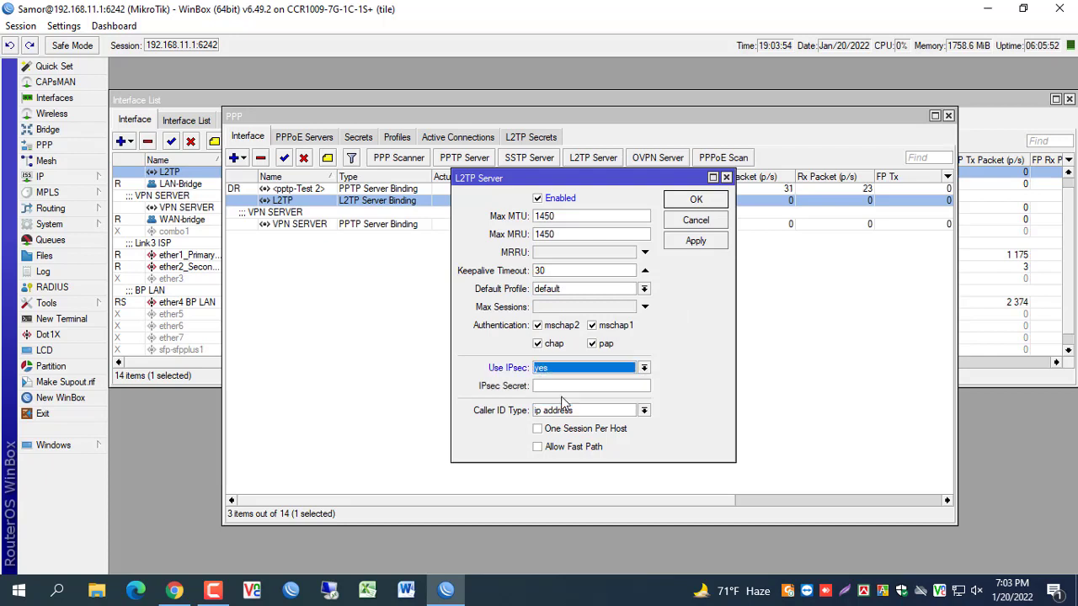
{"action": "left_click", "coordinate": [554, 387]}
{"action": "type", "text": "****"}
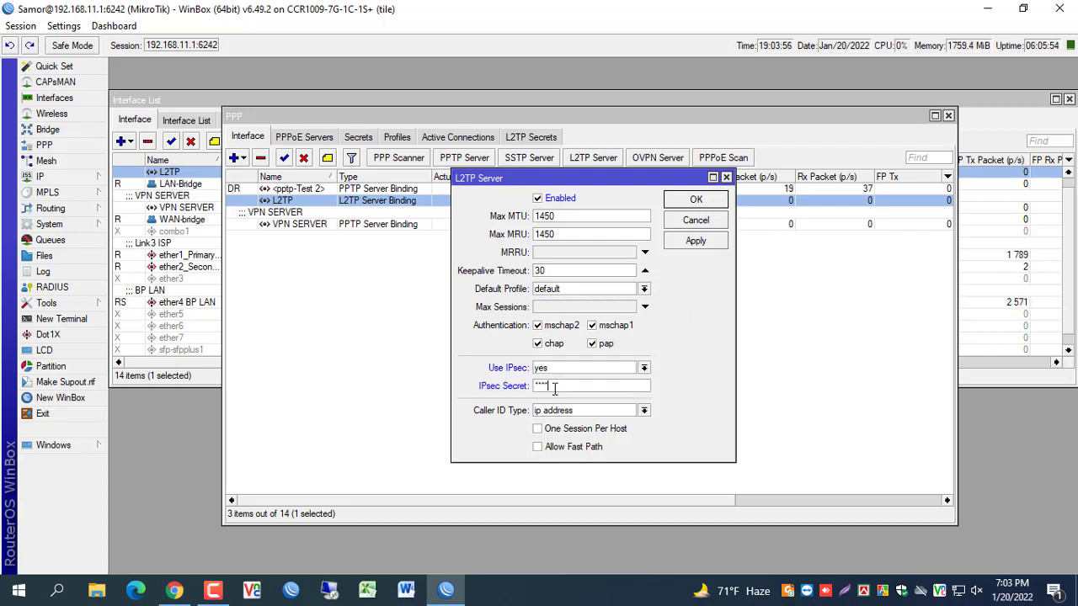
{"action": "left_click", "coordinate": [539, 428]}
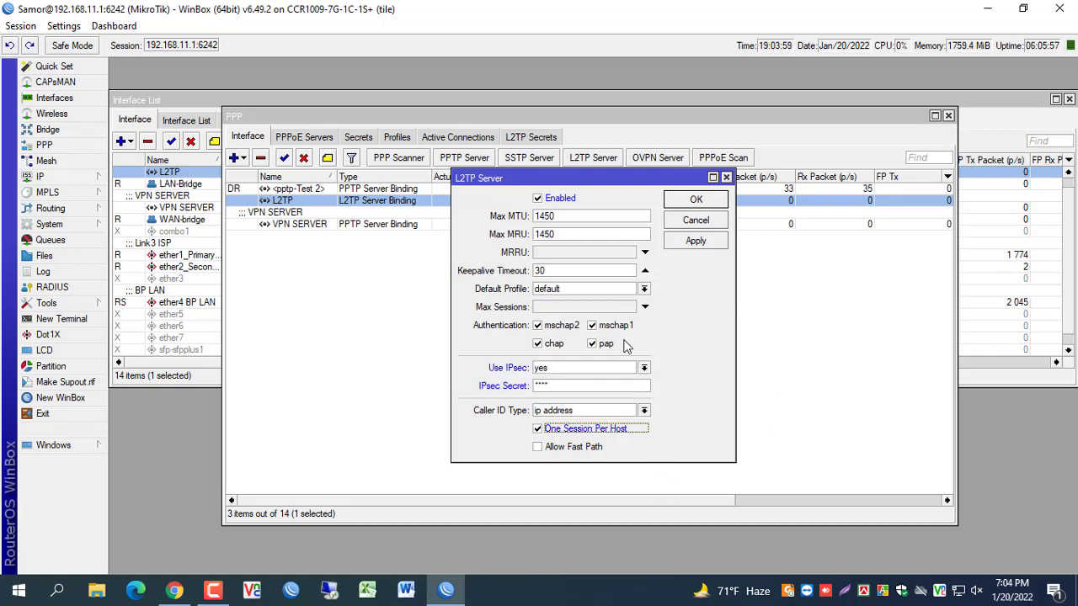
{"action": "left_click", "coordinate": [644, 289]}
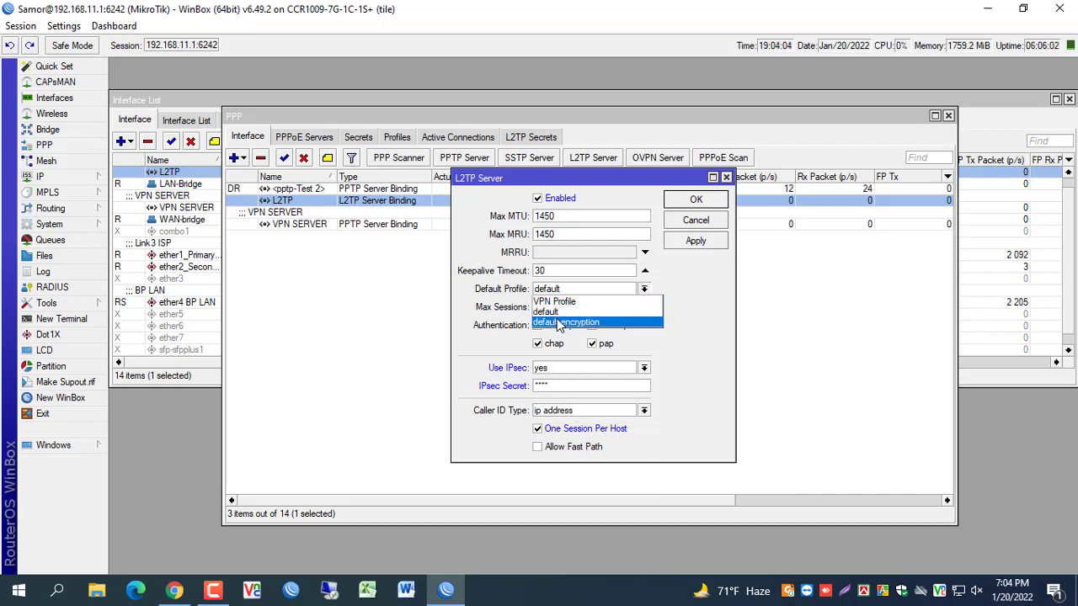
{"action": "left_click", "coordinate": [708, 291]}
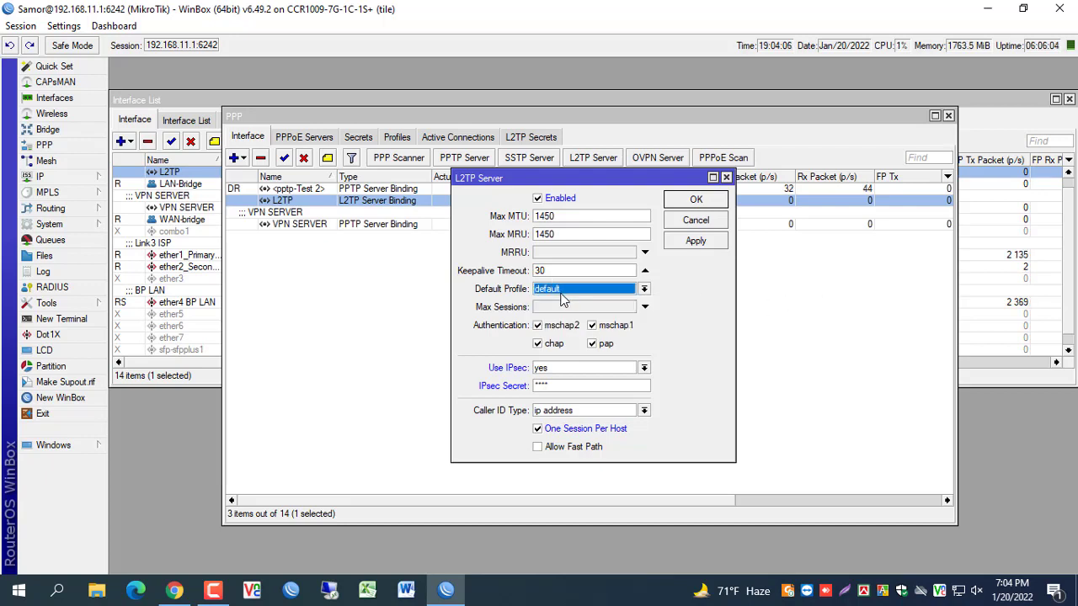
{"action": "left_click", "coordinate": [705, 245]}
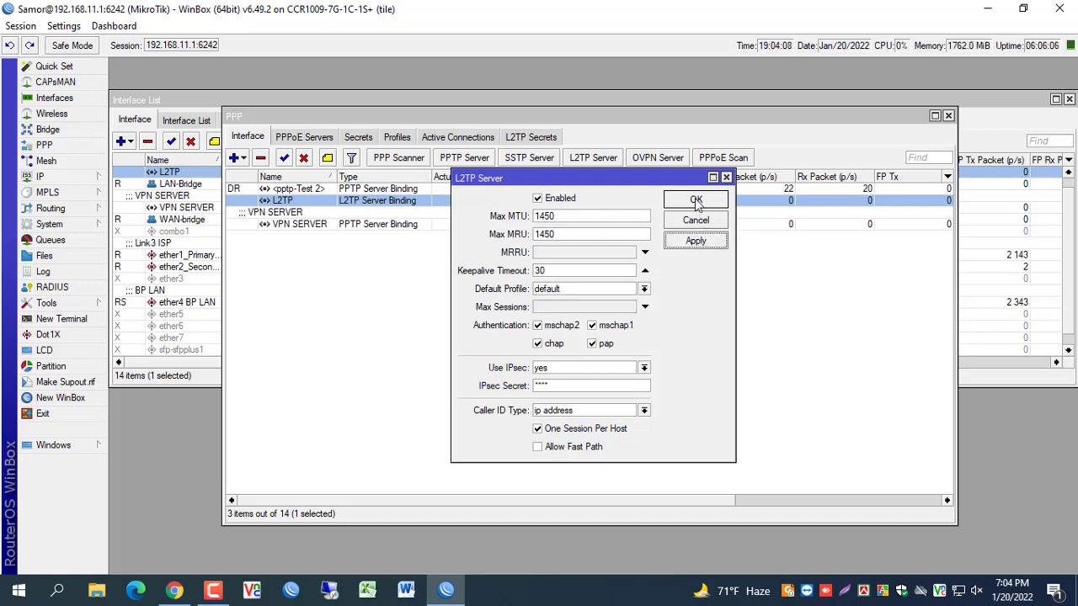
{"action": "left_click", "coordinate": [696, 201]}
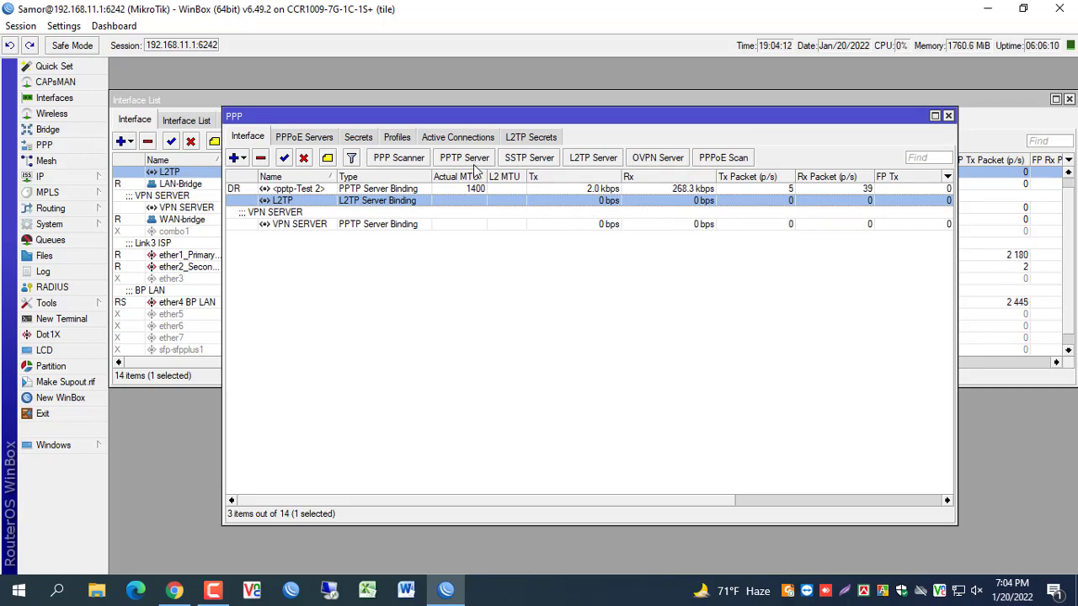
- Create a new PPP profile and name it l2tp
{"action": "left_click", "coordinate": [360, 137]}
{"action": "left_click", "coordinate": [397, 137]}
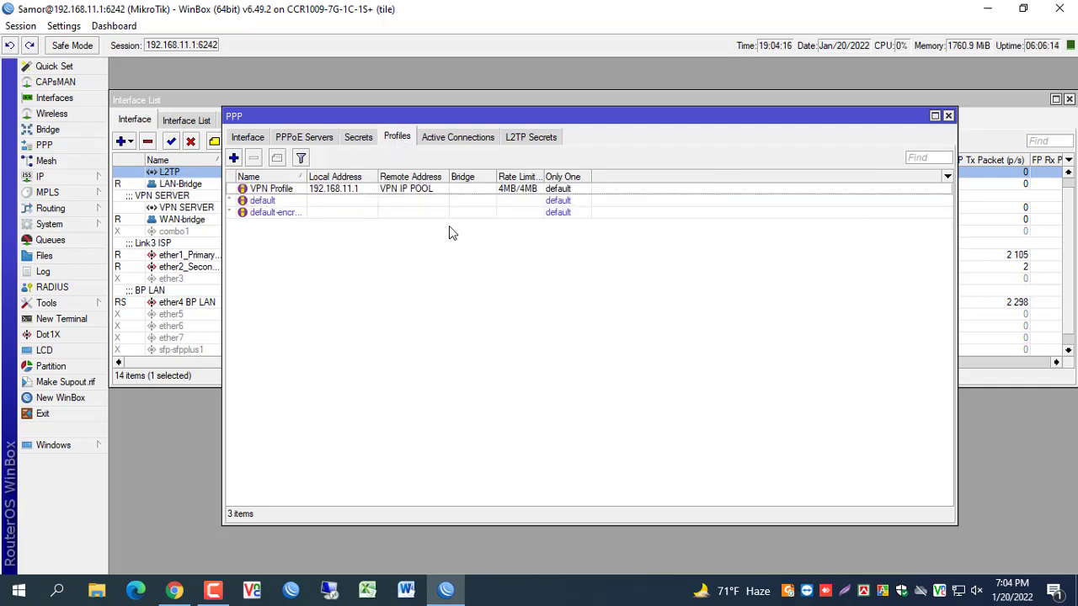
{"action": "left_click", "coordinate": [234, 158]}
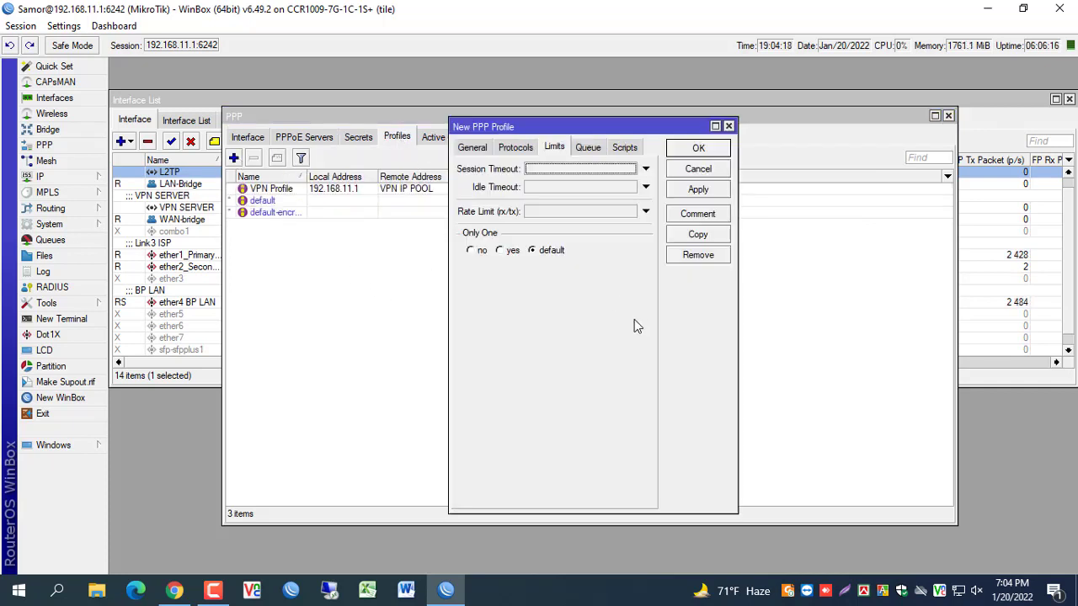
{"action": "left_click", "coordinate": [484, 151]}
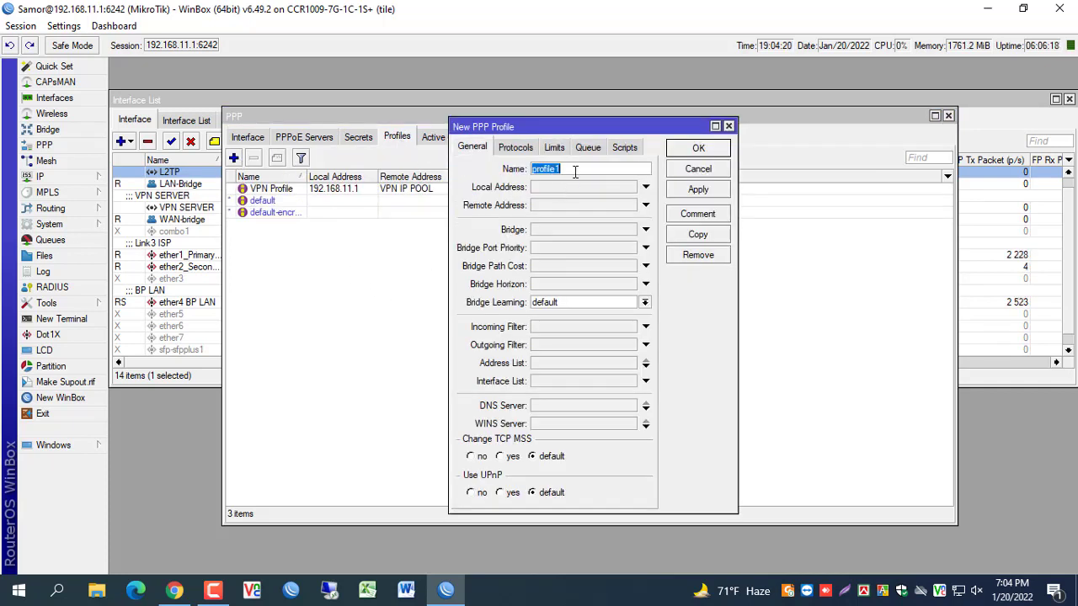
{"action": "type", "text": "L"}
{"action": "key", "text": "BackSpace"}
{"action": "key", "text": "BackSpace"}
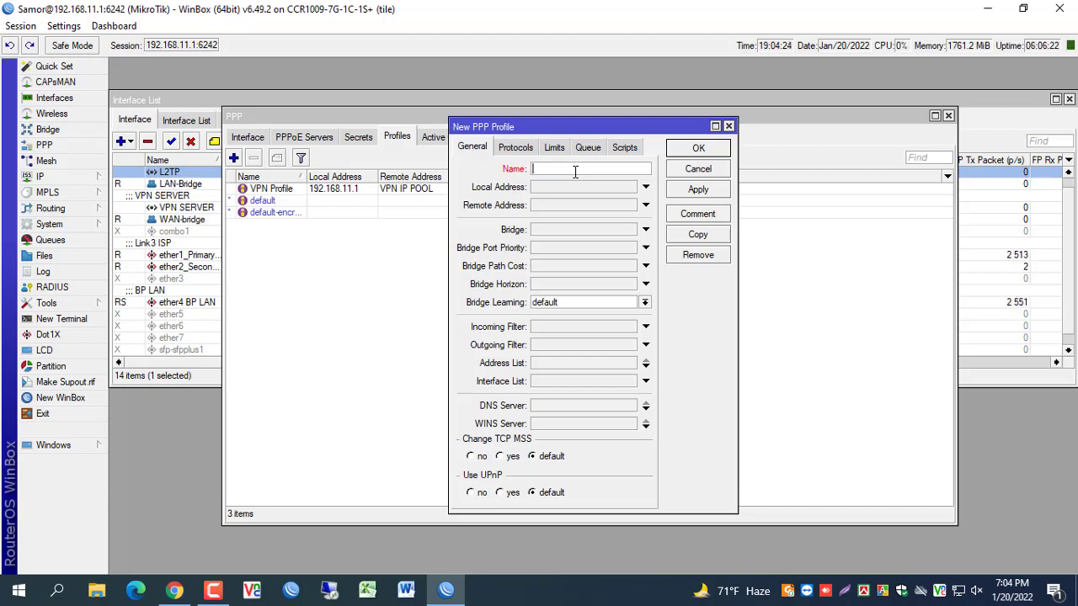
{"action": "type", "text": "l2tp"}
- Set the new profile's remote address to the L2TP pool and its local address to 192.168.11.1
{"action": "left_click", "coordinate": [645, 206]}
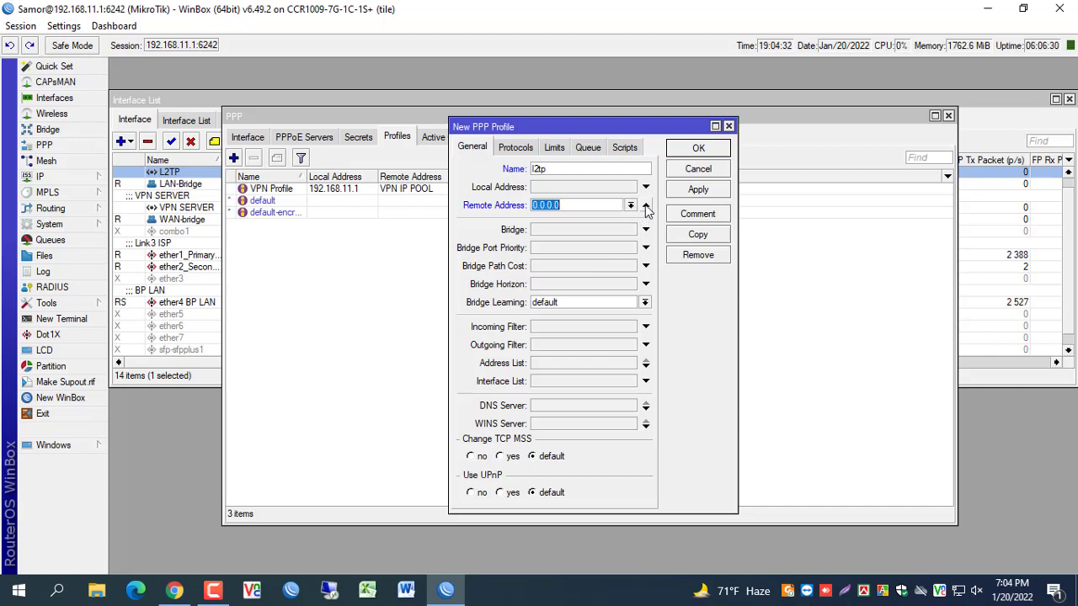
{"action": "left_click", "coordinate": [629, 205]}
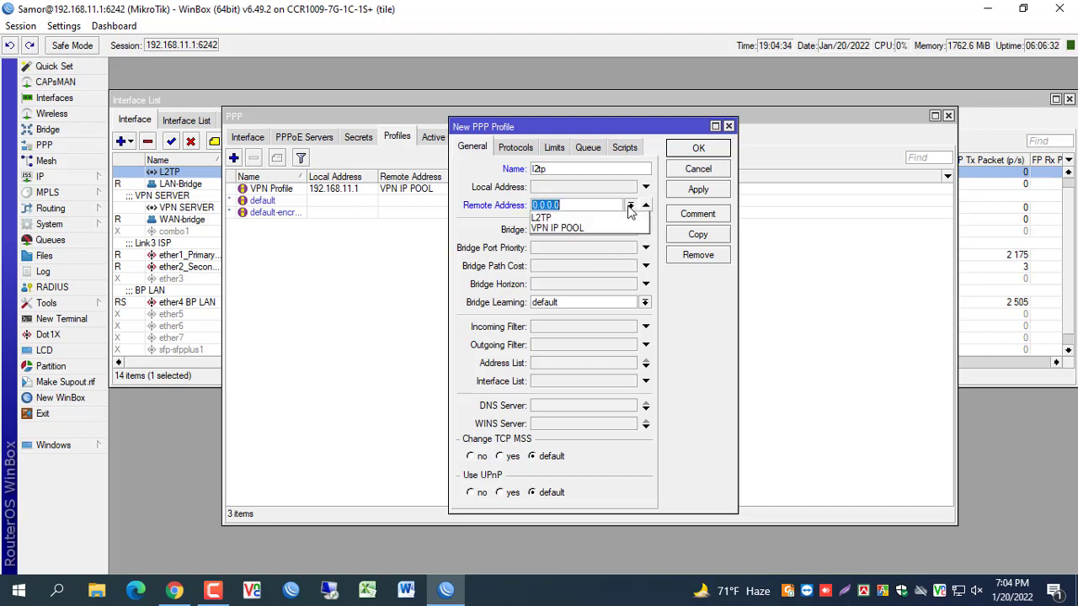
{"action": "left_click", "coordinate": [579, 217]}
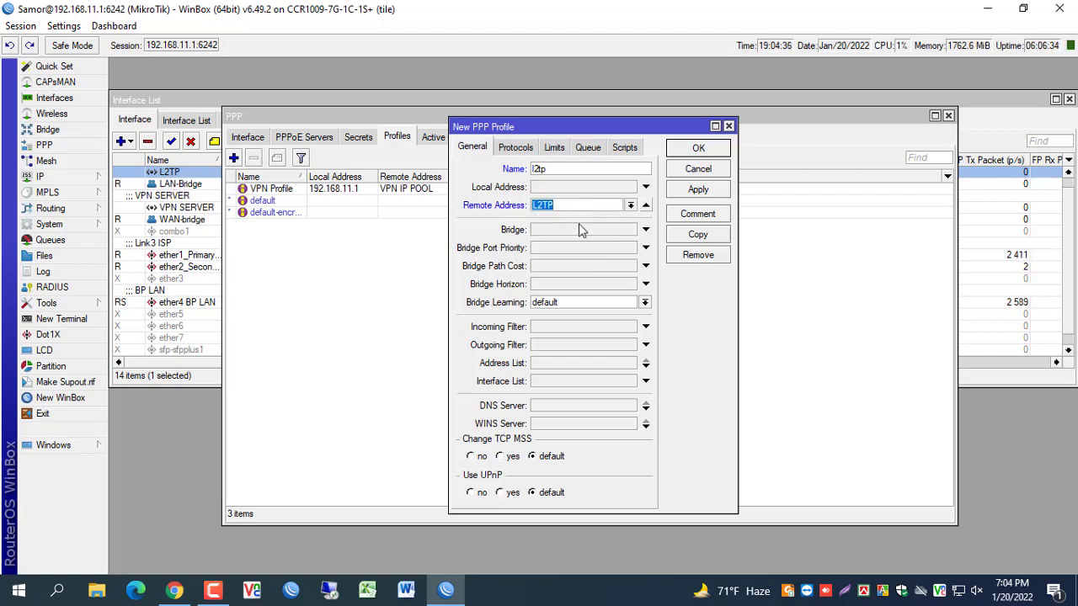
{"action": "left_click", "coordinate": [566, 192]}
{"action": "type", "text": "192.168"}
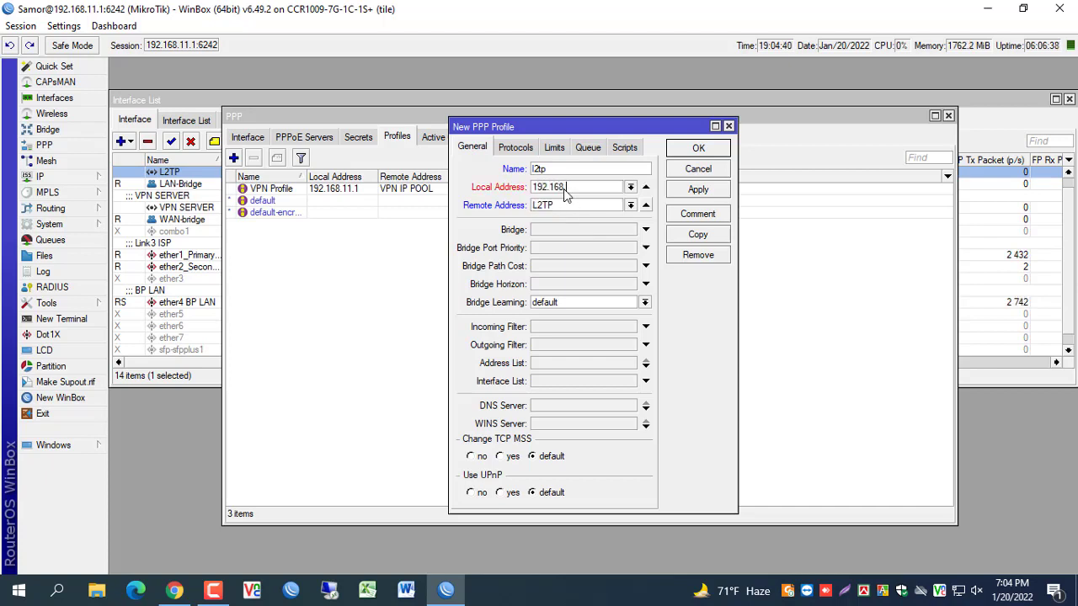
{"action": "type", "text": ".11.1"}
- Set the l2tp profile's rx/tx rate limit to 2M/2M and save the profile
{"action": "left_click", "coordinate": [554, 149]}
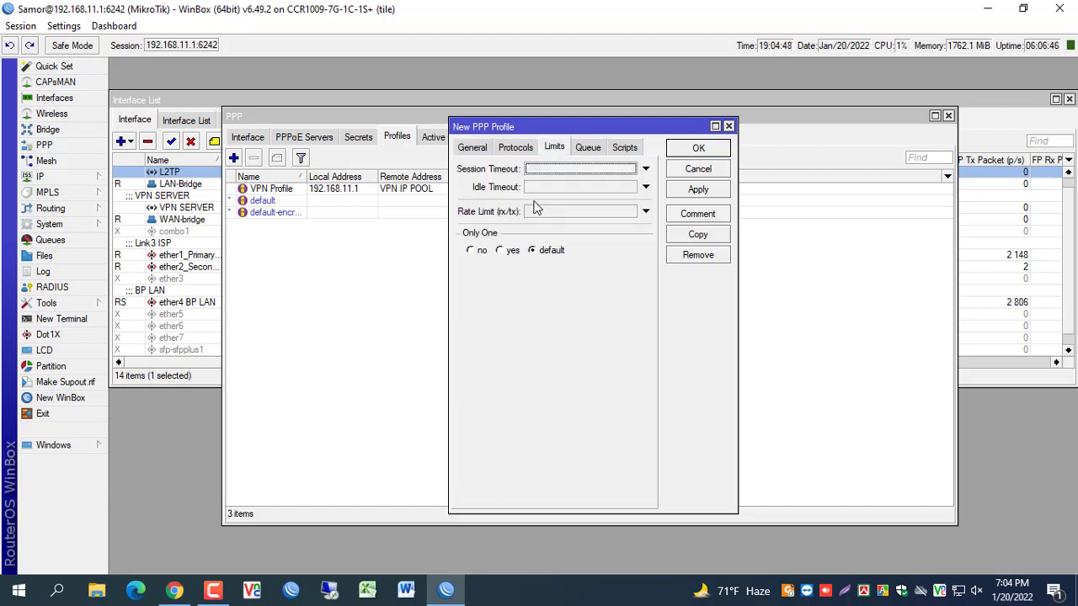
{"action": "left_click", "coordinate": [534, 188]}
{"action": "left_click", "coordinate": [543, 211]}
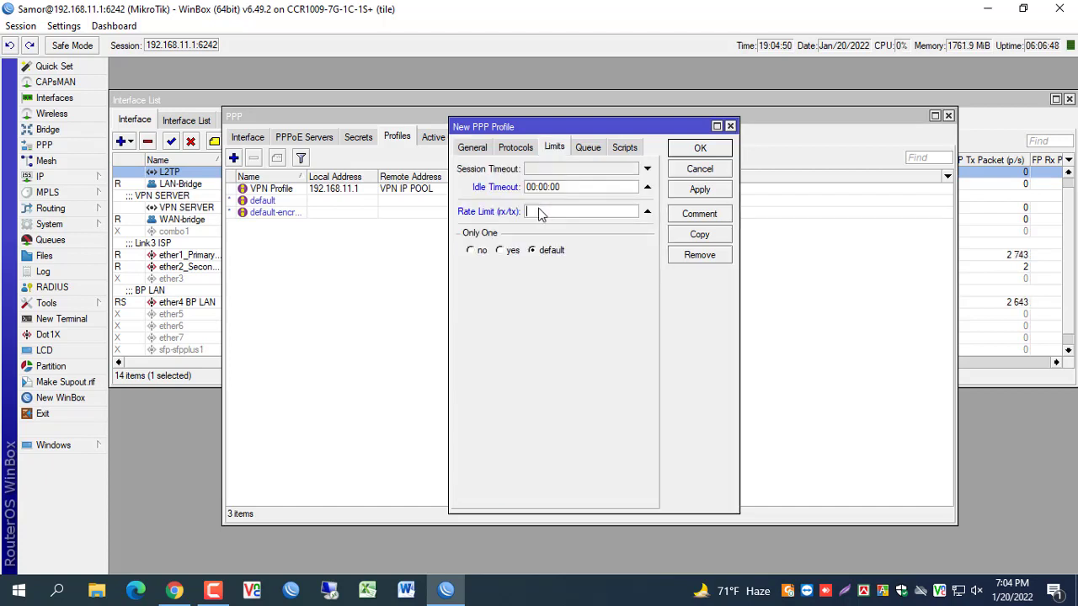
{"action": "left_click", "coordinate": [647, 188]}
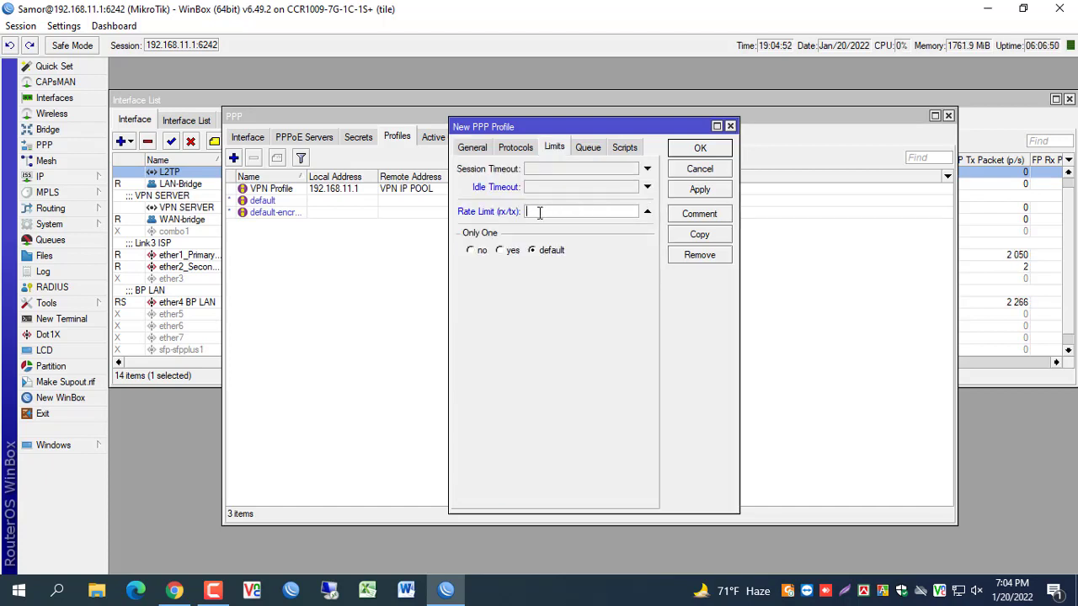
{"action": "type", "text": "2M/2M"}
{"action": "left_click", "coordinate": [704, 191]}
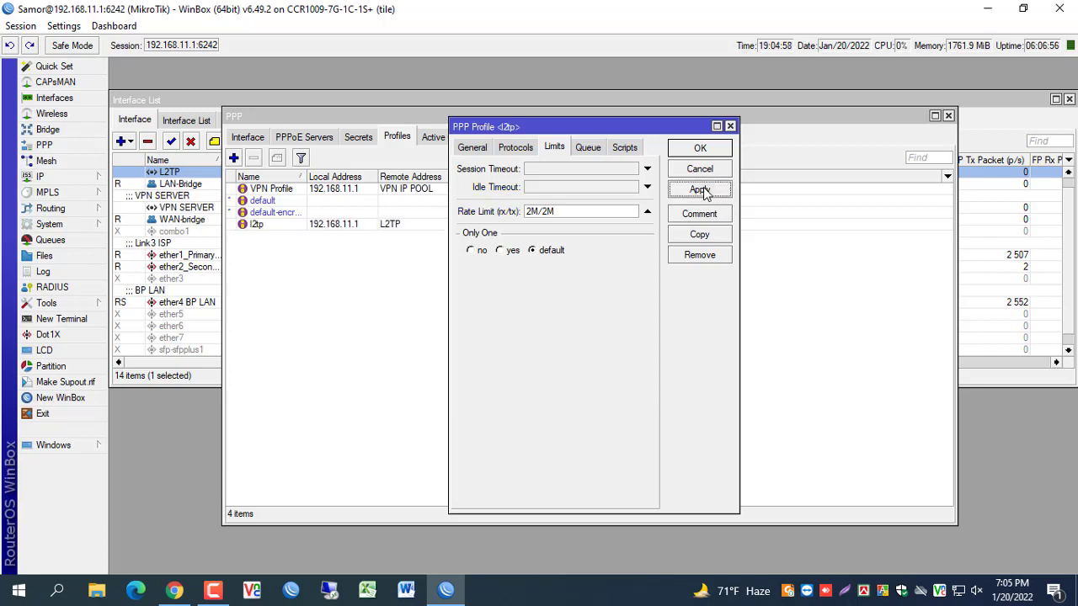
{"action": "left_click", "coordinate": [703, 149]}
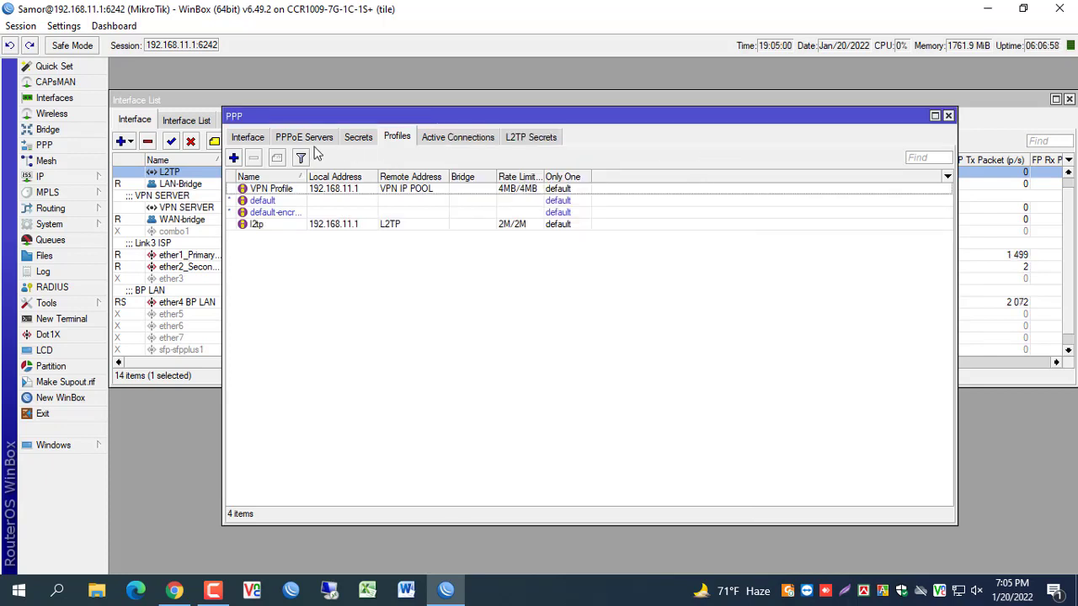
- Create a new PPP secret and enter the VPN user's name and password
{"action": "left_click", "coordinate": [358, 137]}
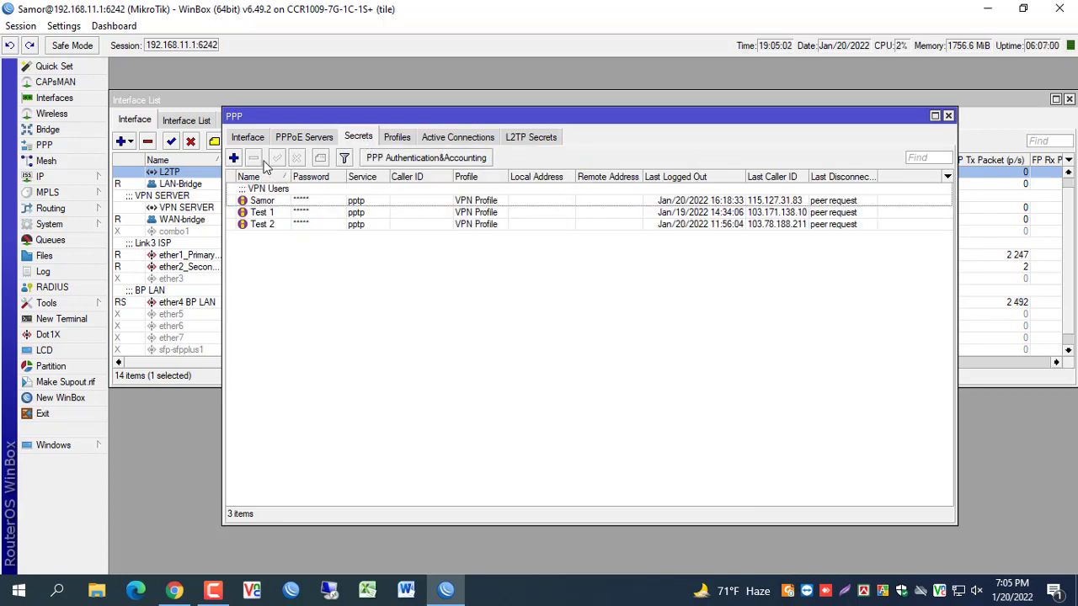
{"action": "left_click", "coordinate": [233, 158]}
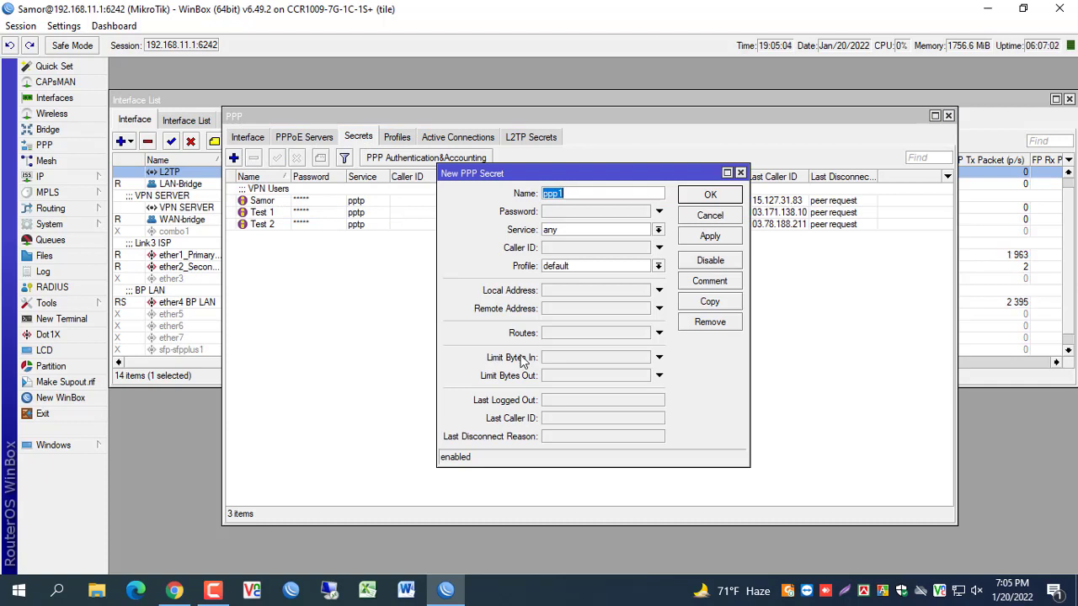
{"action": "type", "text": "Kamal"}
{"action": "left_click", "coordinate": [561, 215]}
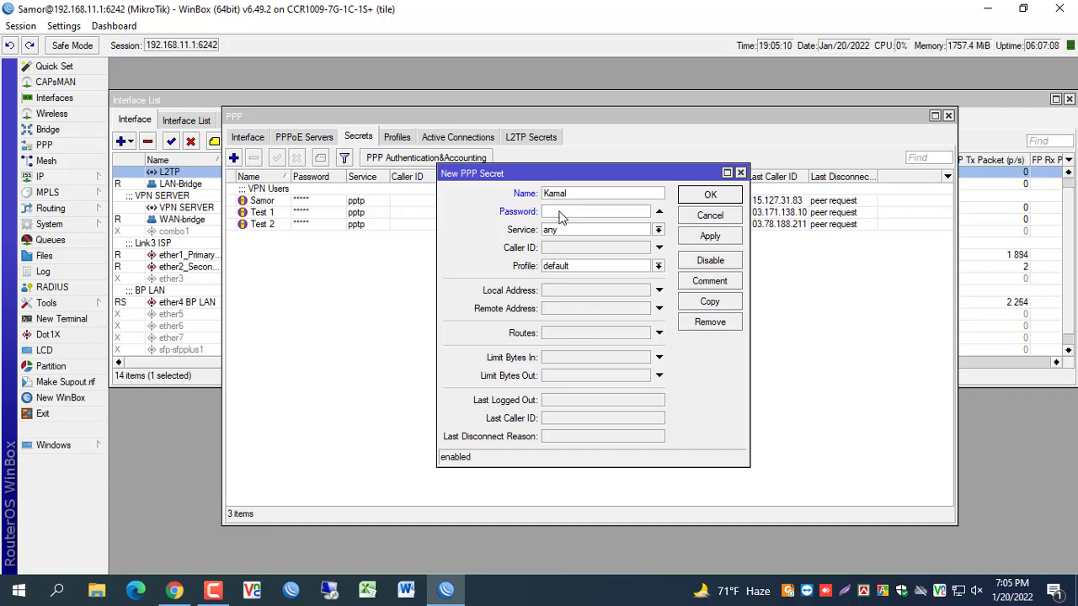
{"action": "type", "text": "**"}
- Set the new secret's service and profile both to l2tp and save the secret
{"action": "left_click", "coordinate": [592, 231]}
{"action": "left_click", "coordinate": [592, 263]}
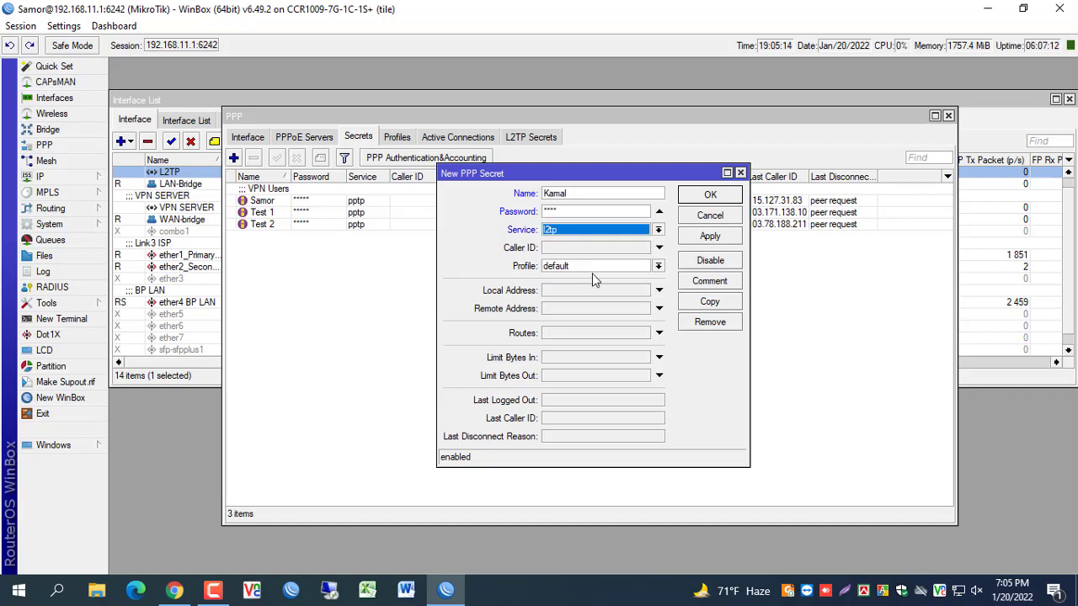
{"action": "left_click", "coordinate": [660, 266]}
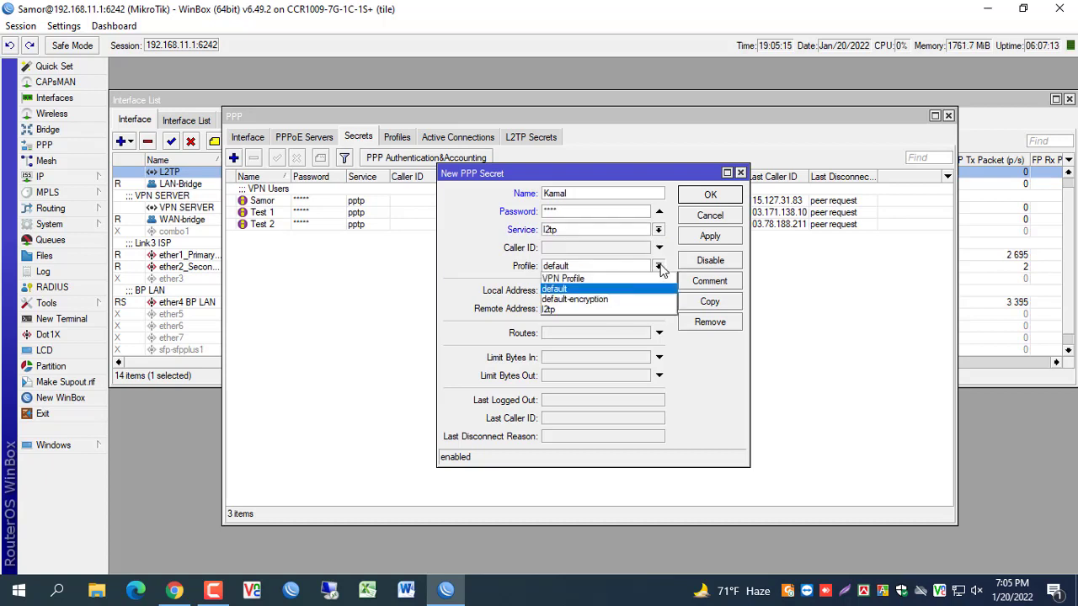
{"action": "left_click", "coordinate": [577, 309]}
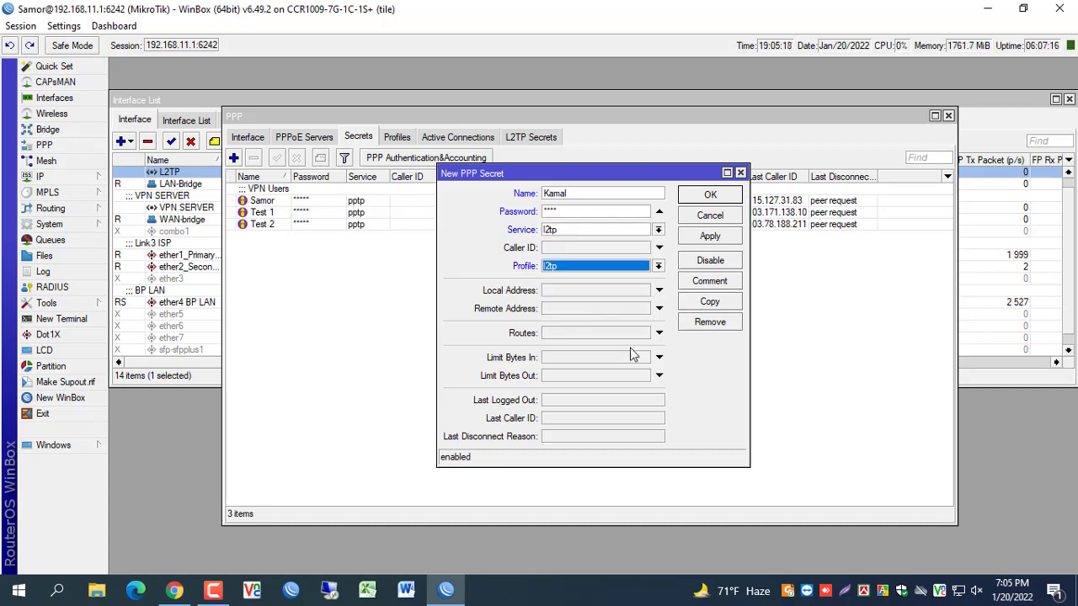
{"action": "left_click", "coordinate": [658, 267]}
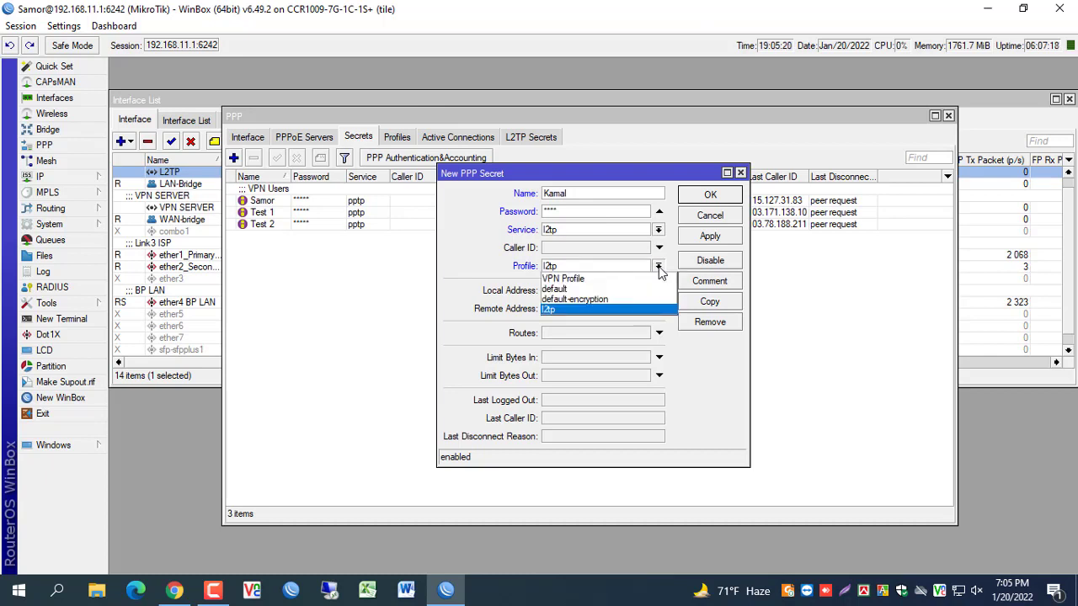
{"action": "left_click", "coordinate": [549, 310]}
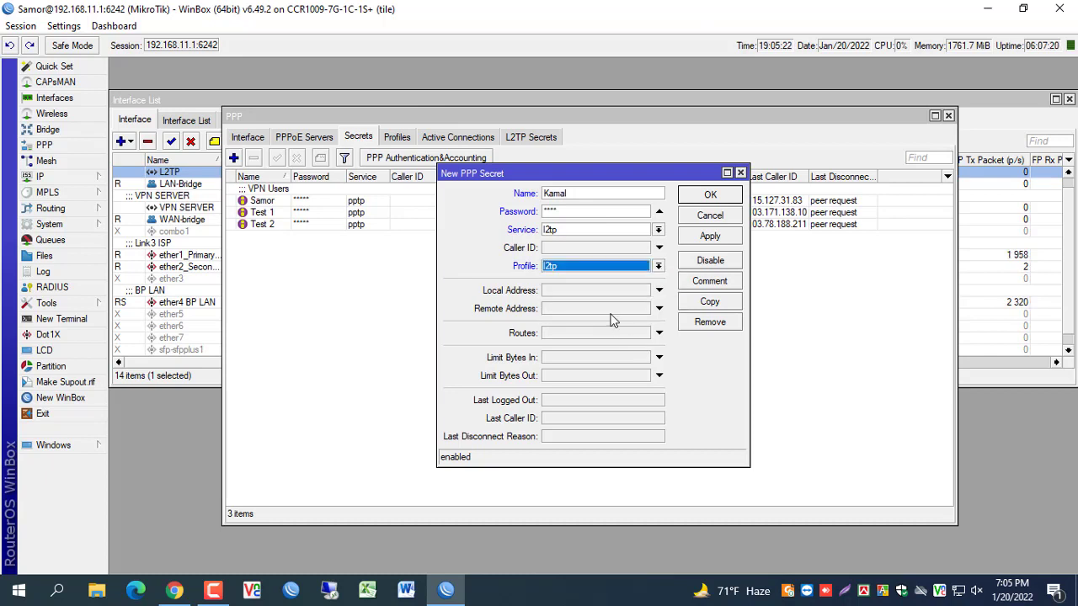
{"action": "left_click", "coordinate": [709, 237]}
{"action": "left_click", "coordinate": [710, 194]}
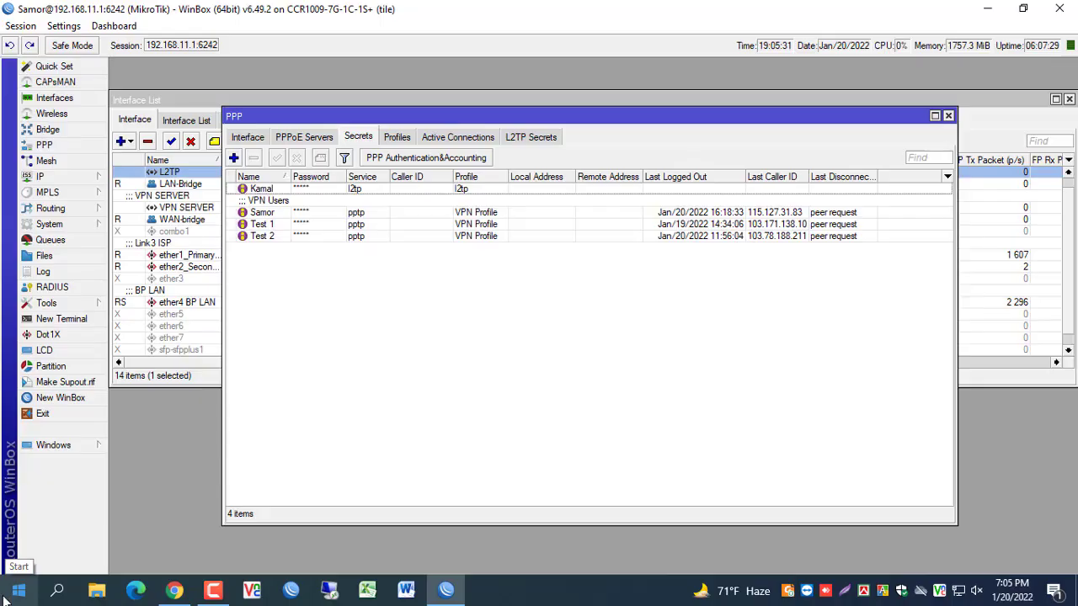
- Switch to Windows Settings, search for vpn and open the VPN settings page
{"action": "left_click", "coordinate": [18, 590]}
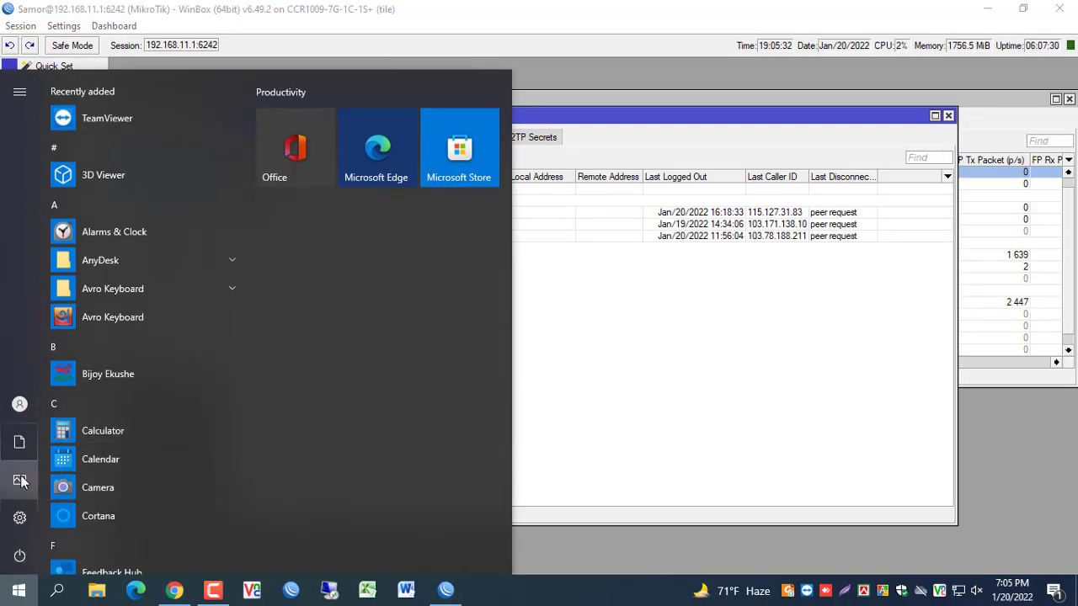
{"action": "left_click", "coordinate": [19, 517]}
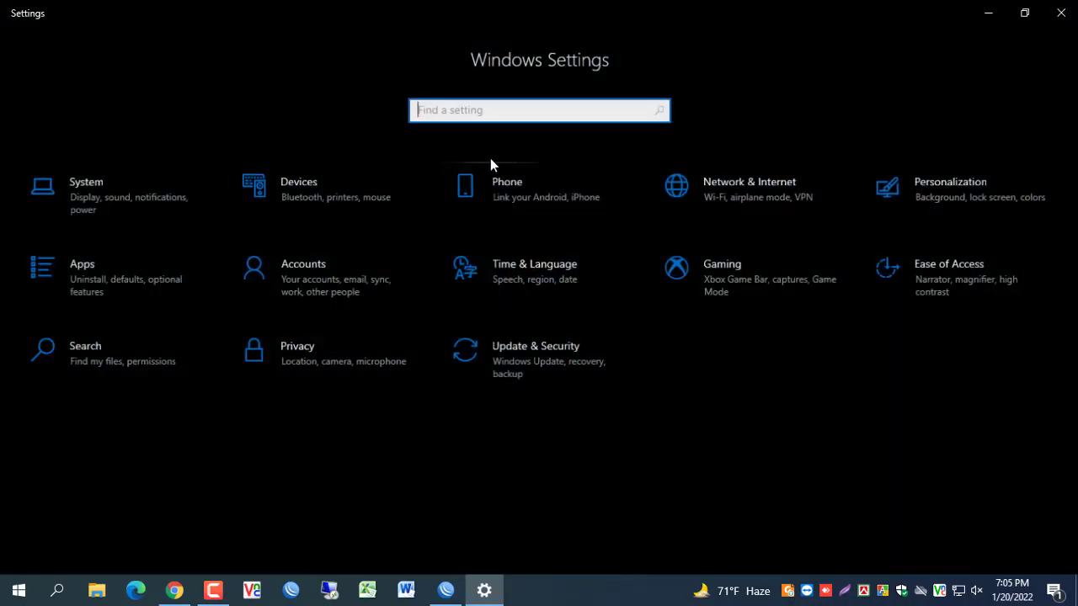
{"action": "left_click", "coordinate": [481, 109]}
{"action": "type", "text": "vpn"}
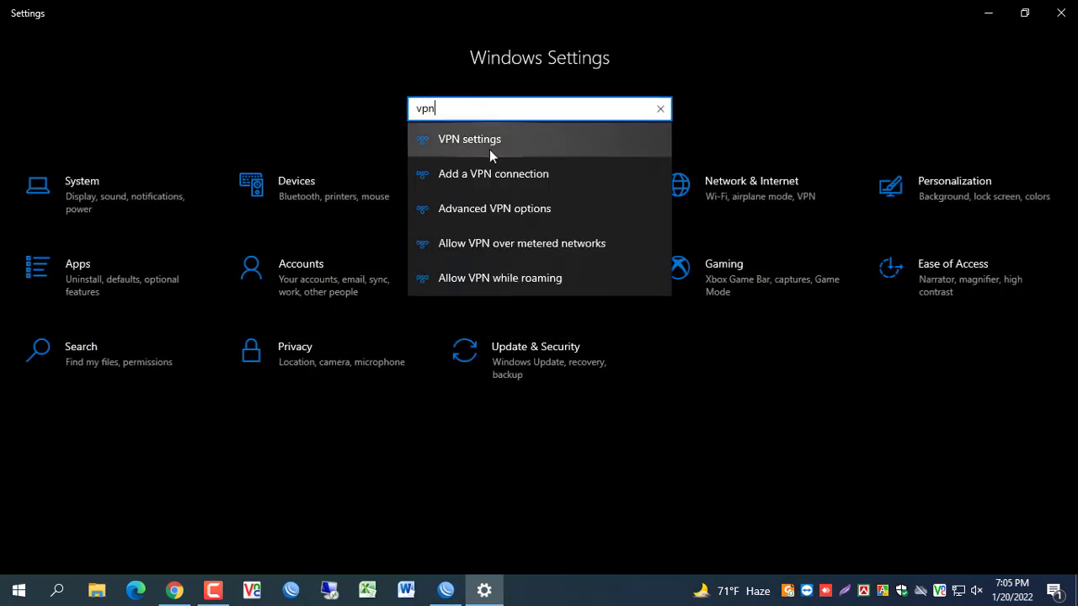
{"action": "left_click", "coordinate": [489, 149]}
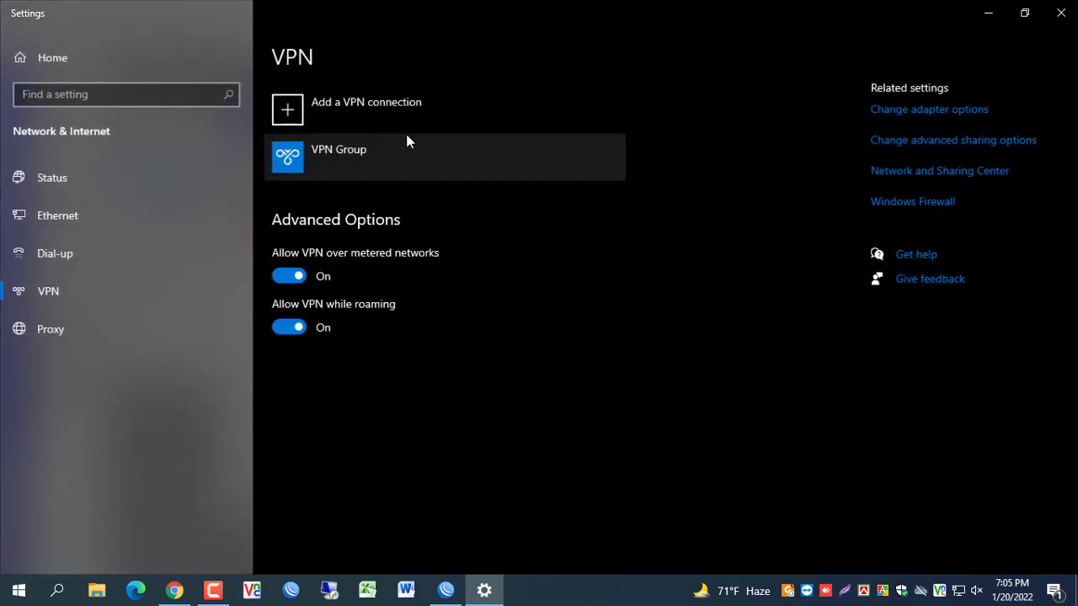
{"action": "left_click", "coordinate": [341, 110]}
{"action": "left_click", "coordinate": [360, 105]}
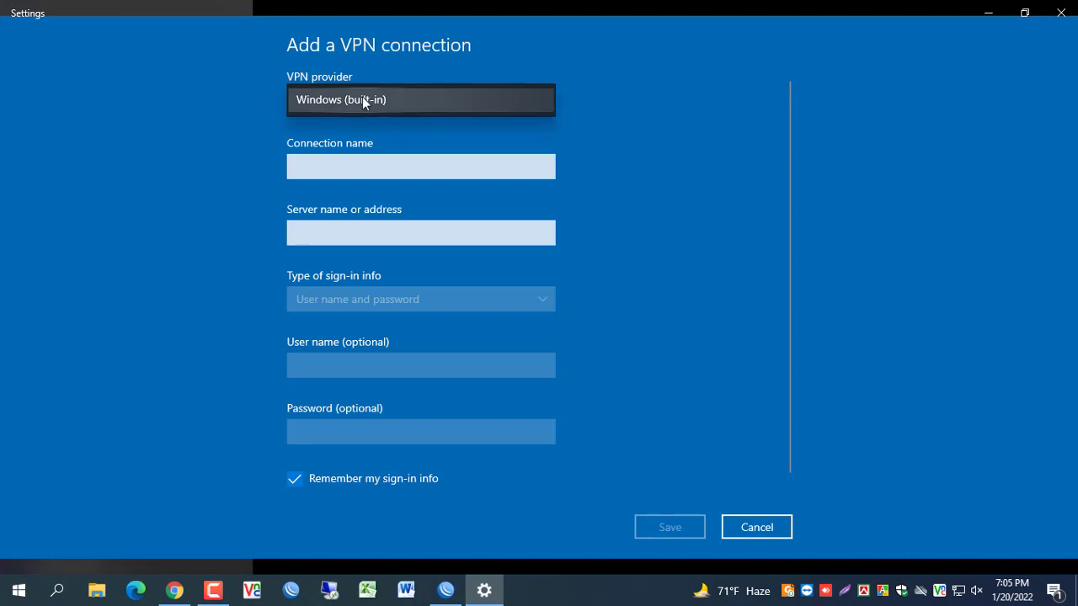
{"action": "left_click", "coordinate": [359, 102]}
{"action": "left_click", "coordinate": [326, 167]}
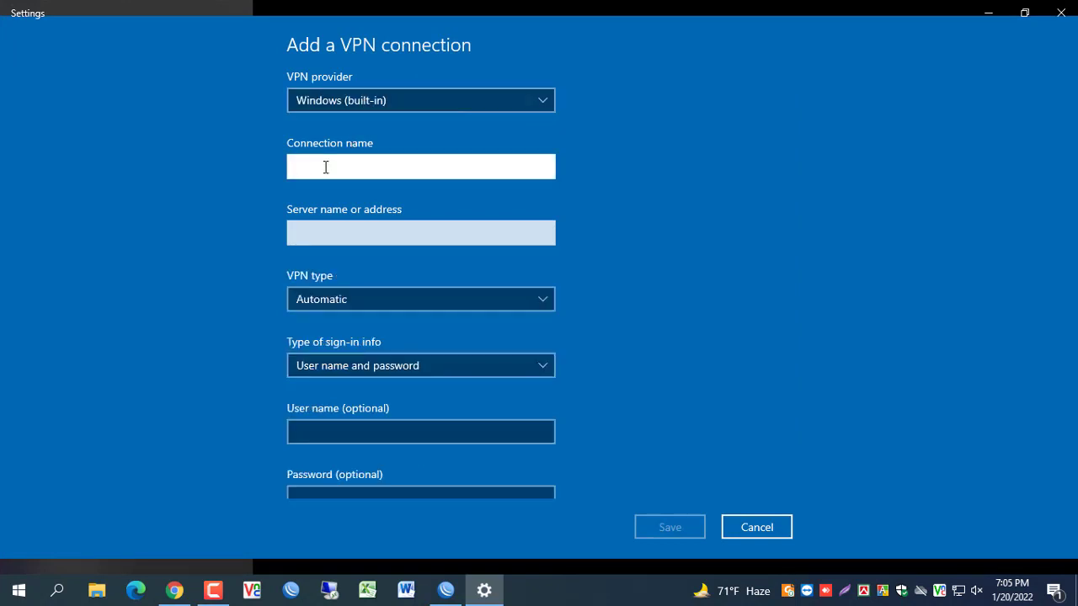
{"action": "left_click", "coordinate": [355, 228]}
{"action": "type", "text": "27"}
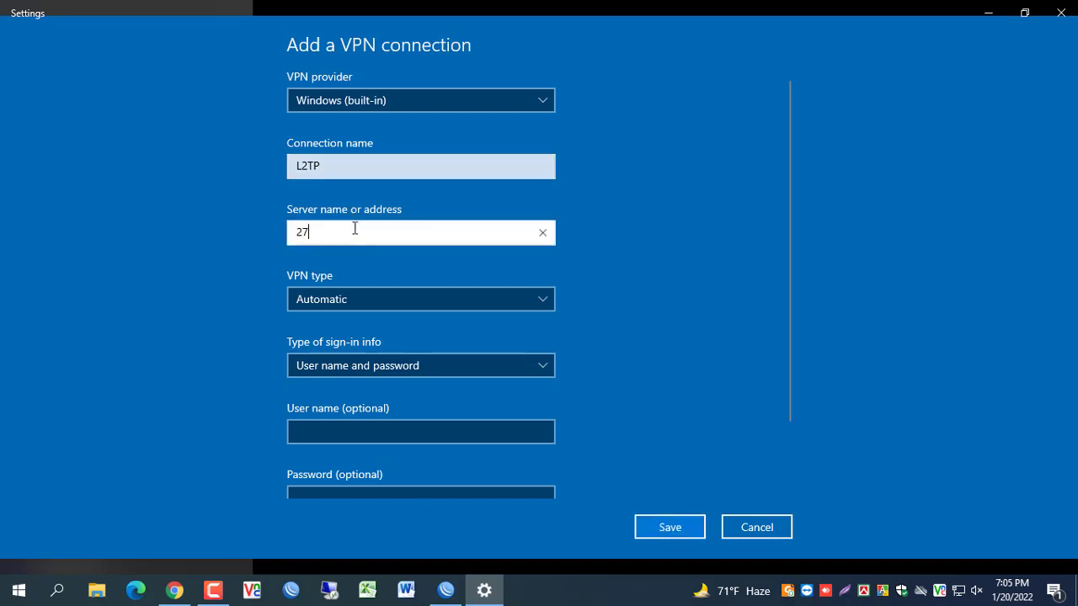
{"action": "type", "text": ".147.1"}
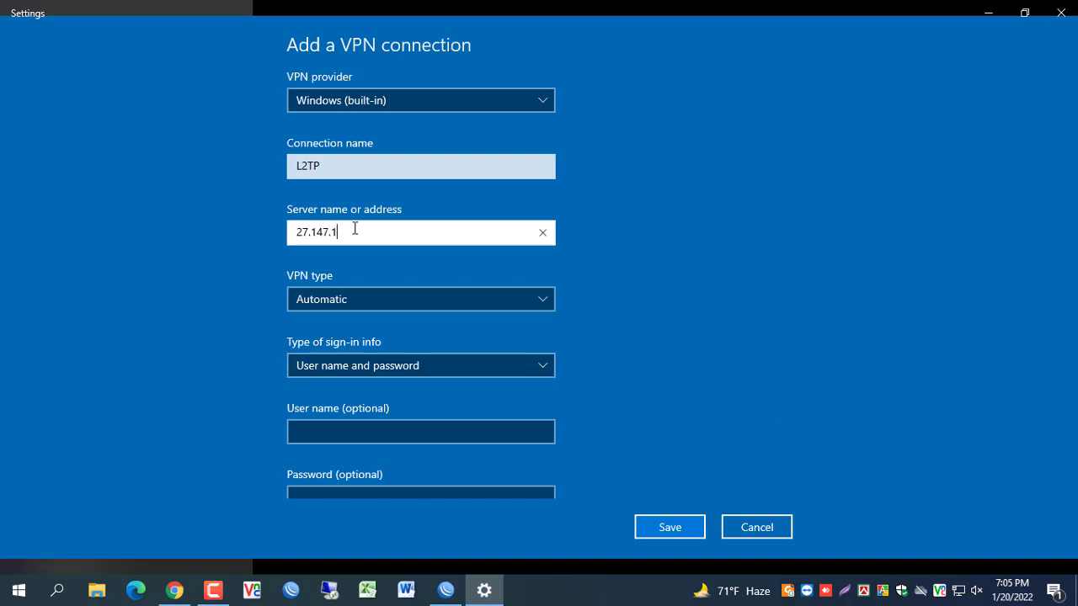
{"action": "type", "text": "36.133"}
- Set the connection's VPN type to L2TP/IPsec with certificate
{"action": "scroll", "coordinate": [446, 285], "scroll_direction": "down", "scroll_amount": 1}
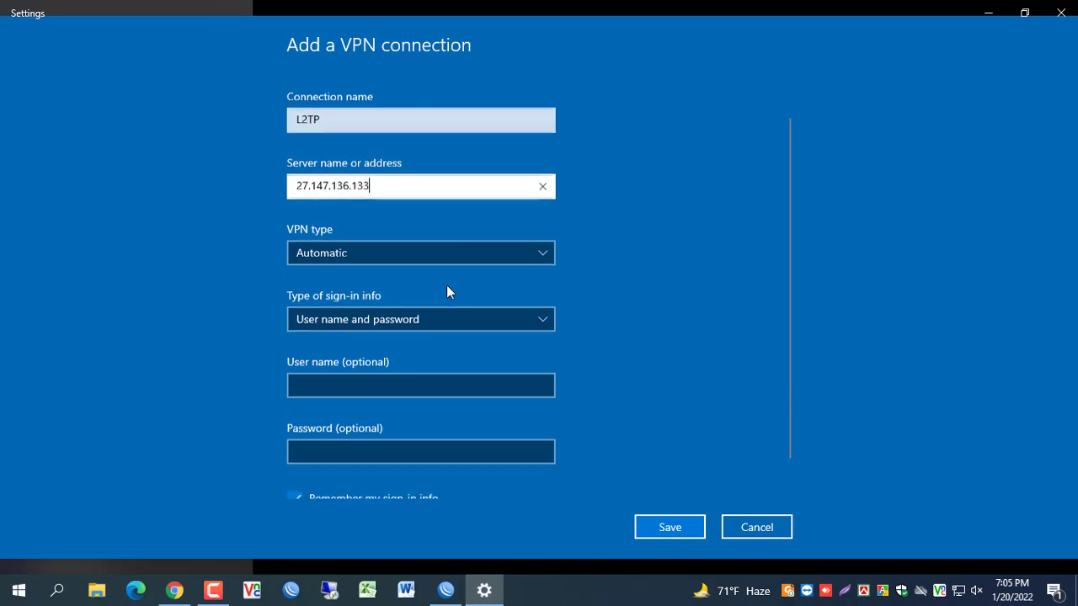
{"action": "left_click", "coordinate": [422, 232]}
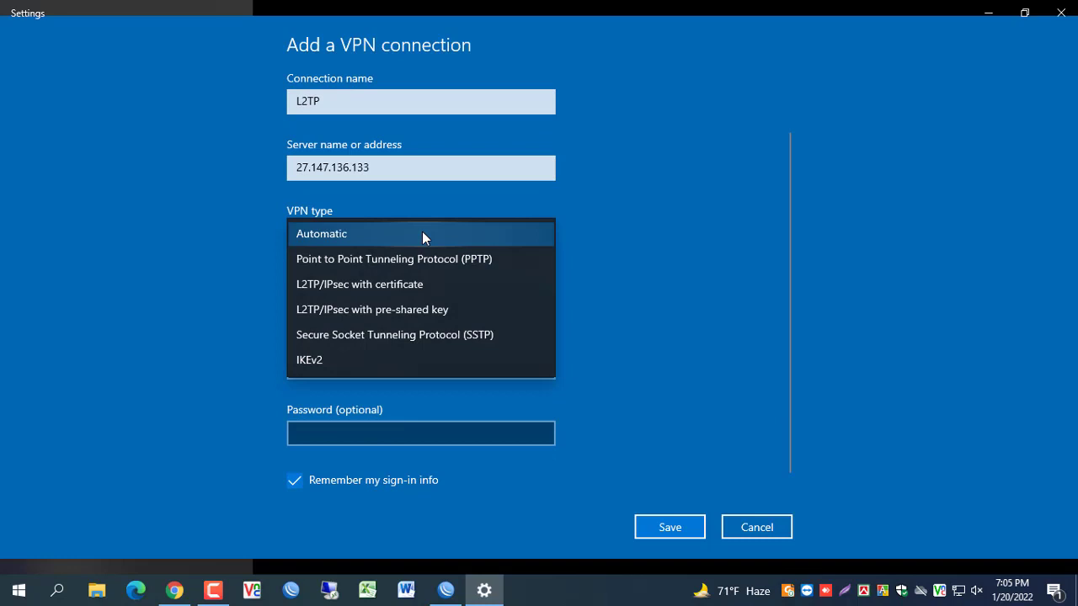
{"action": "left_click", "coordinate": [383, 283]}
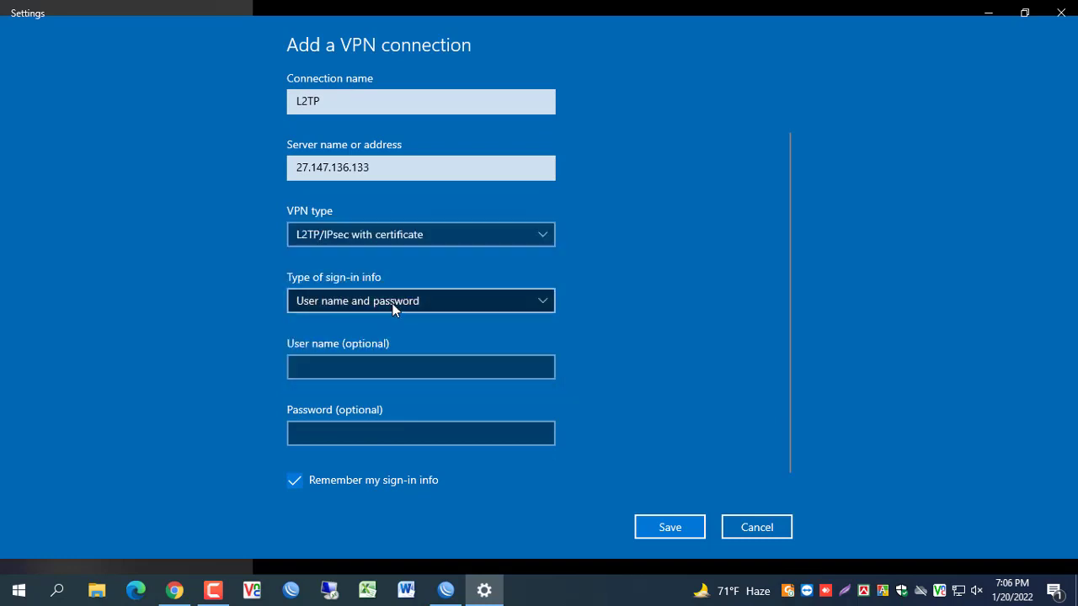
- Enter the VPN user's name and account password as the connection's sign-in info
{"action": "left_click", "coordinate": [372, 365]}
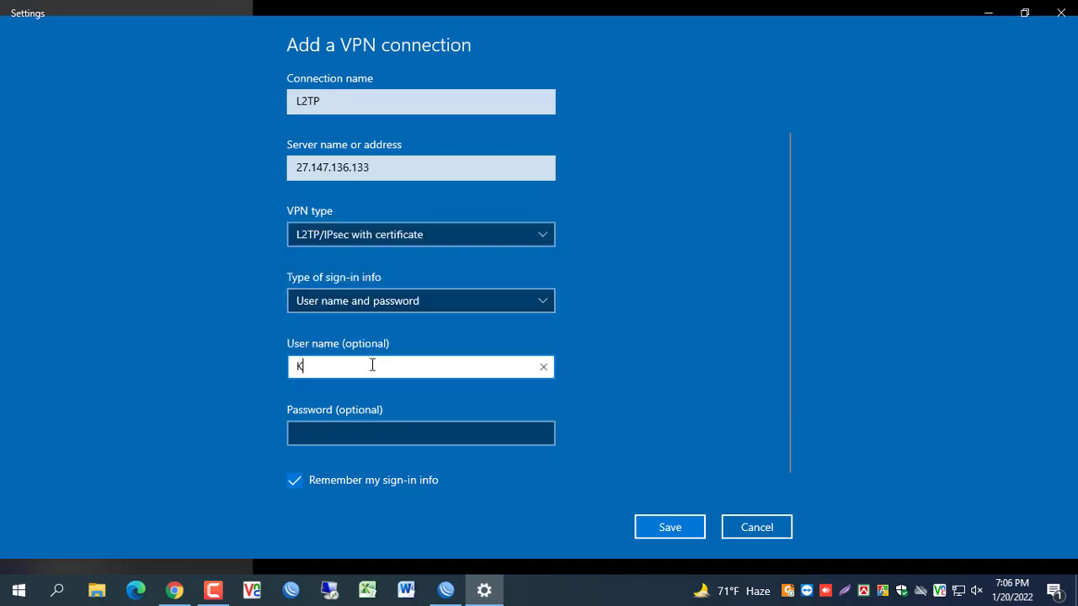
{"action": "type", "text": "Kamal"}
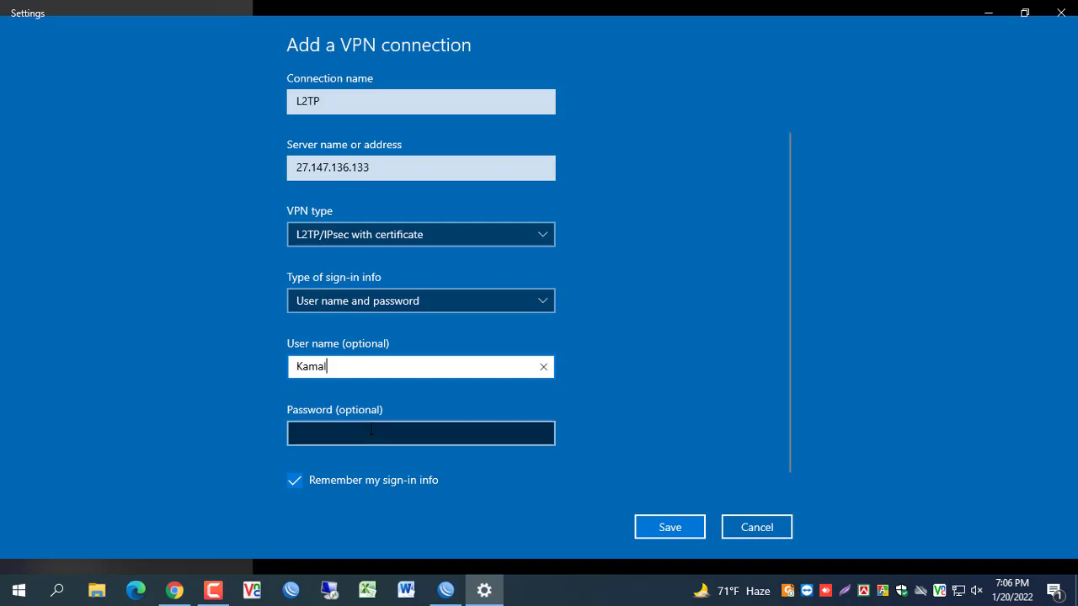
{"action": "left_click", "coordinate": [372, 431]}
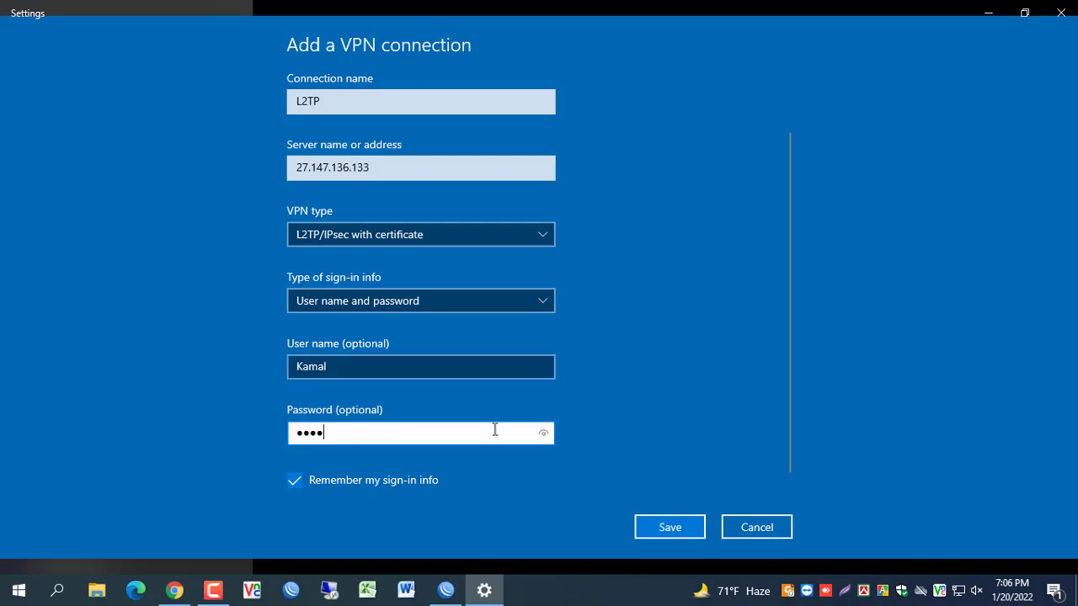
- Save the new VPN connection and connect to L2TP
{"action": "left_click", "coordinate": [681, 529]}
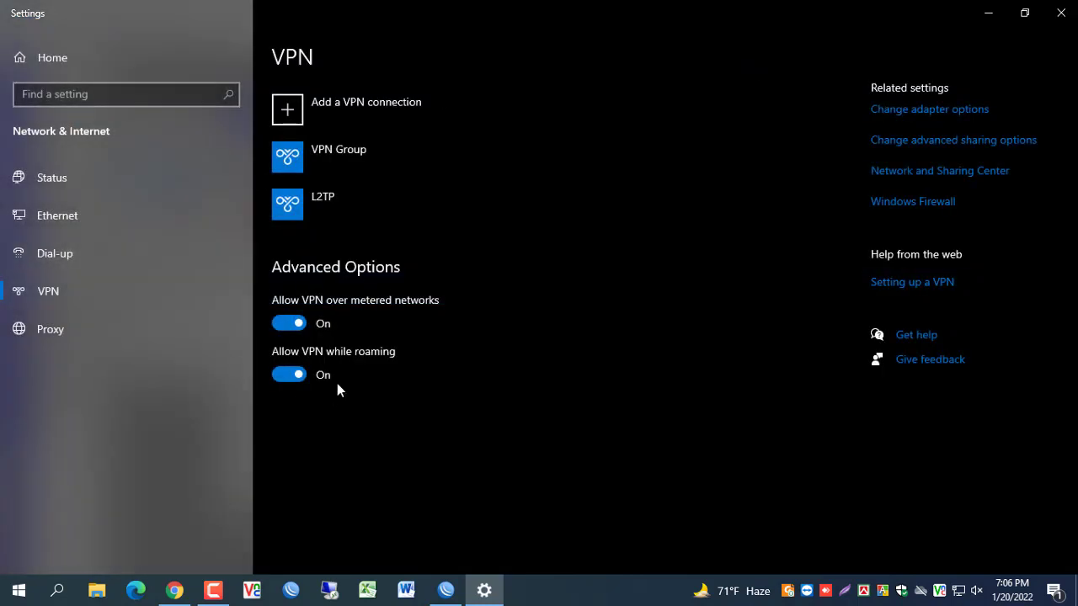
{"action": "left_click", "coordinate": [332, 218]}
{"action": "left_click", "coordinate": [393, 257]}
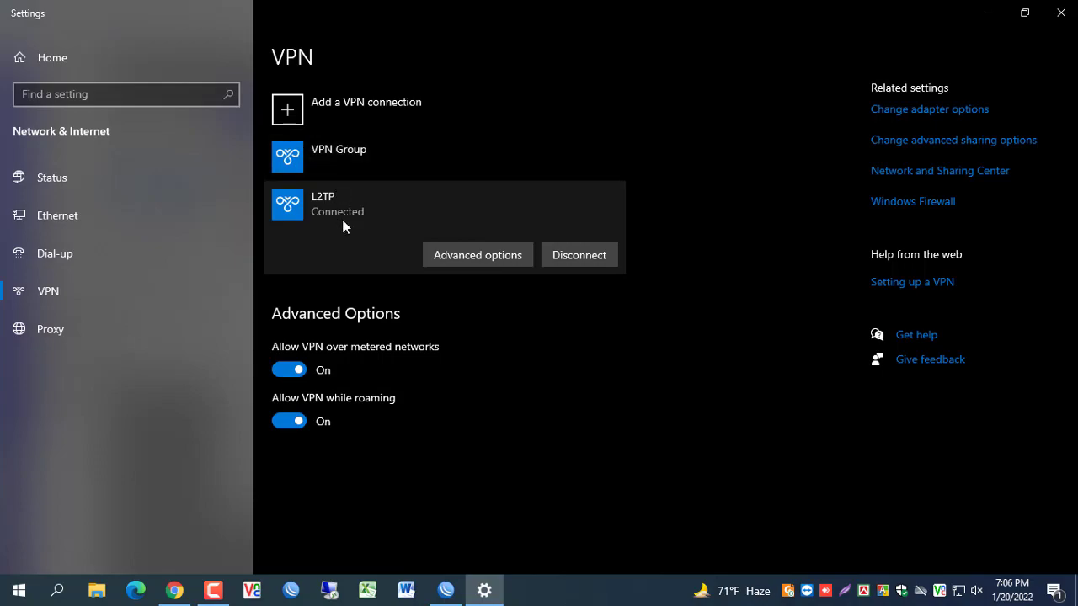
- Switch back to WinBox and examine the L2TP client's session in the PPP active connections and interface lists
{"action": "left_click", "coordinate": [445, 590]}
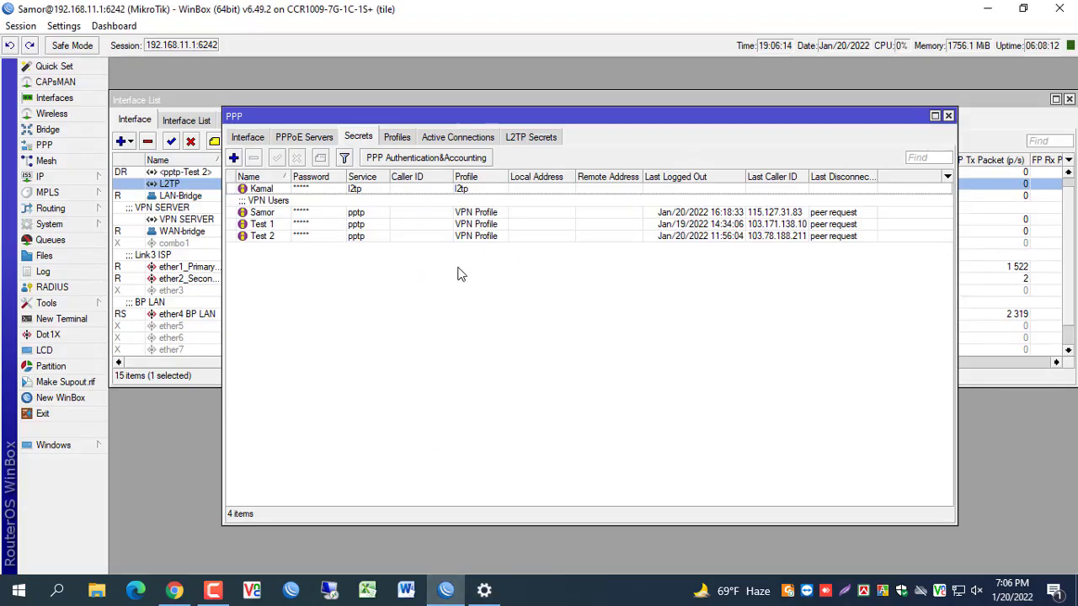
{"action": "left_click", "coordinate": [455, 136]}
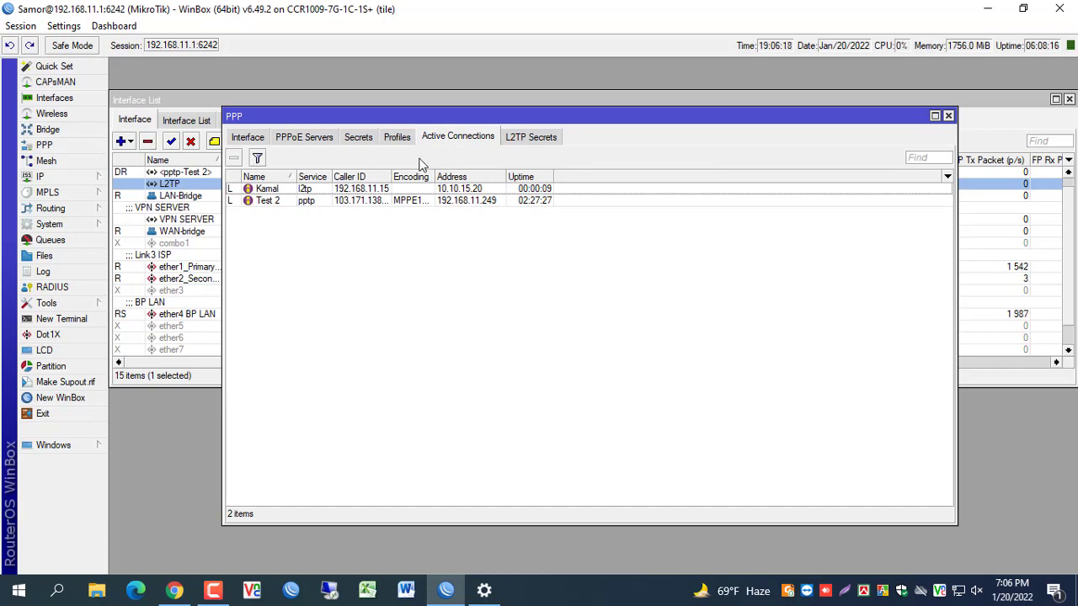
{"action": "left_click_drag", "start_coordinate": [594, 115], "coordinate": [597, 128]}
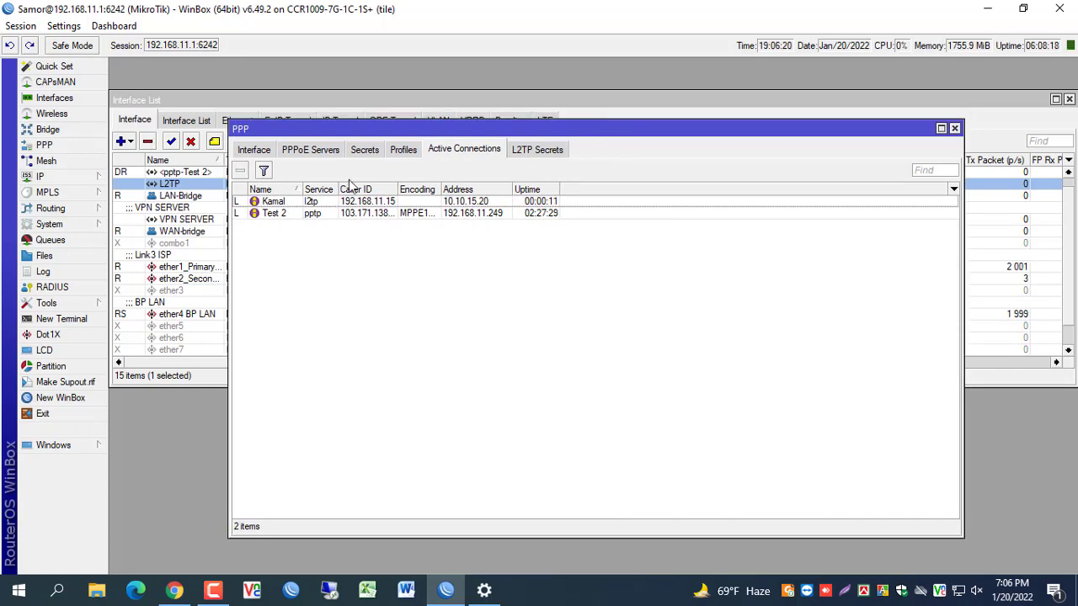
{"action": "left_click", "coordinate": [255, 151]}
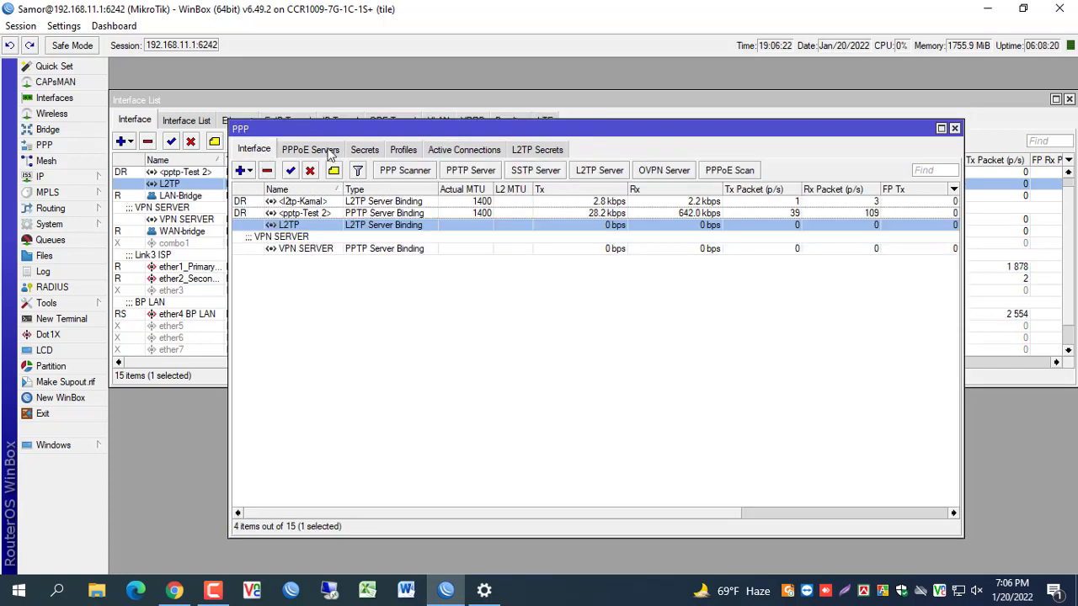
{"action": "left_click", "coordinate": [468, 152]}
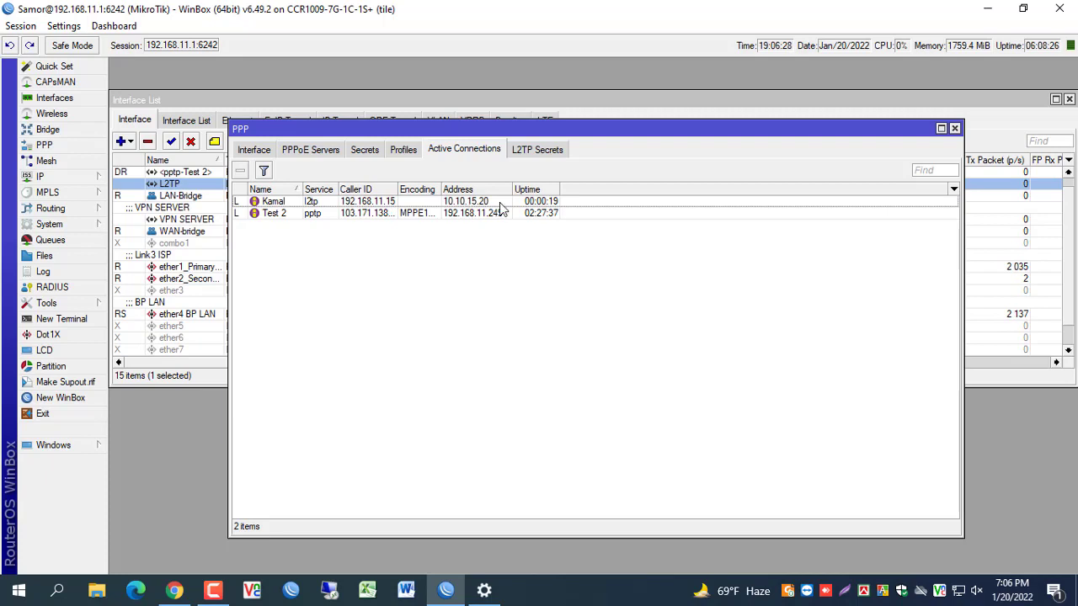
{"action": "left_click", "coordinate": [254, 150]}
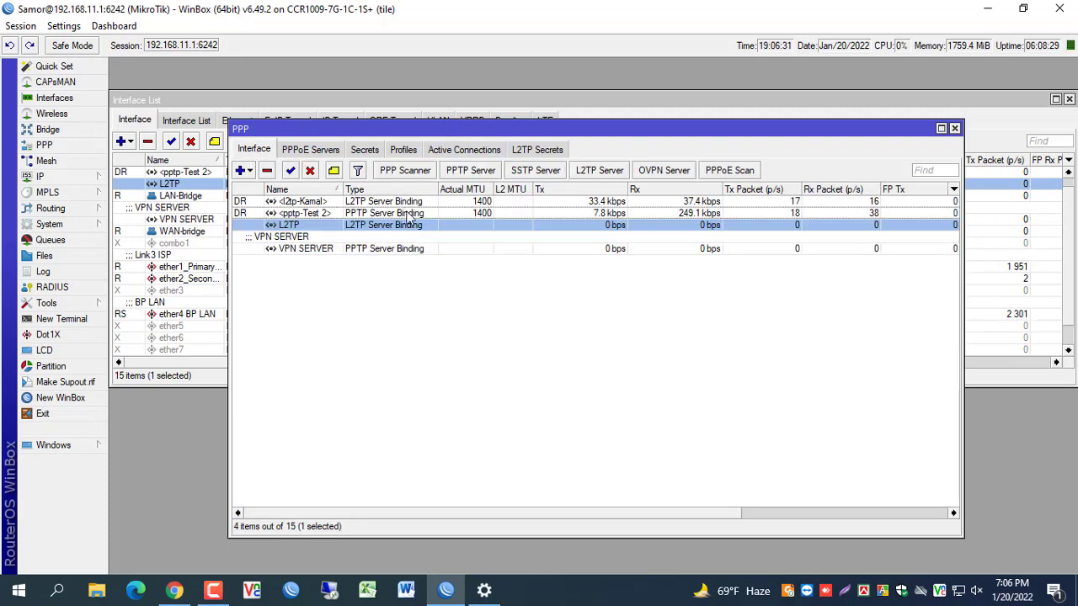
{"action": "left_click", "coordinate": [462, 152]}
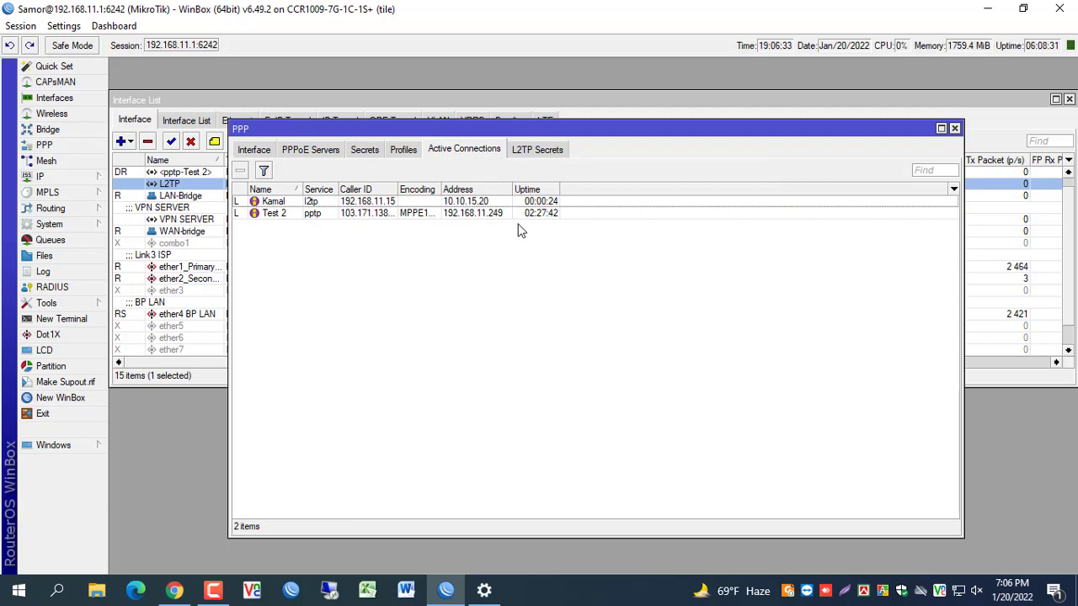
{"action": "left_click", "coordinate": [254, 150]}
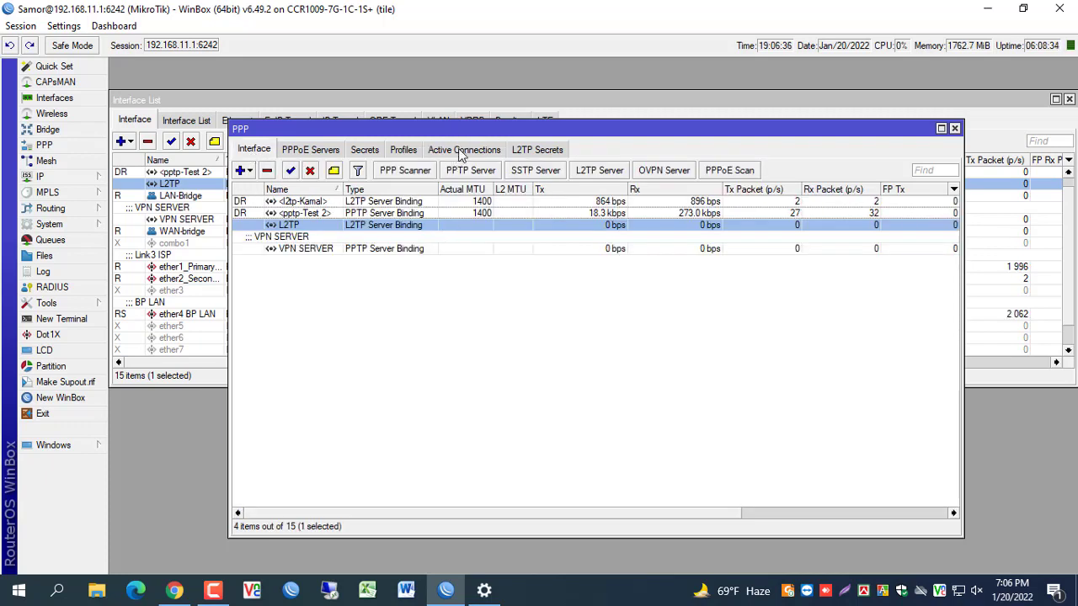
{"action": "left_click", "coordinate": [326, 152]}
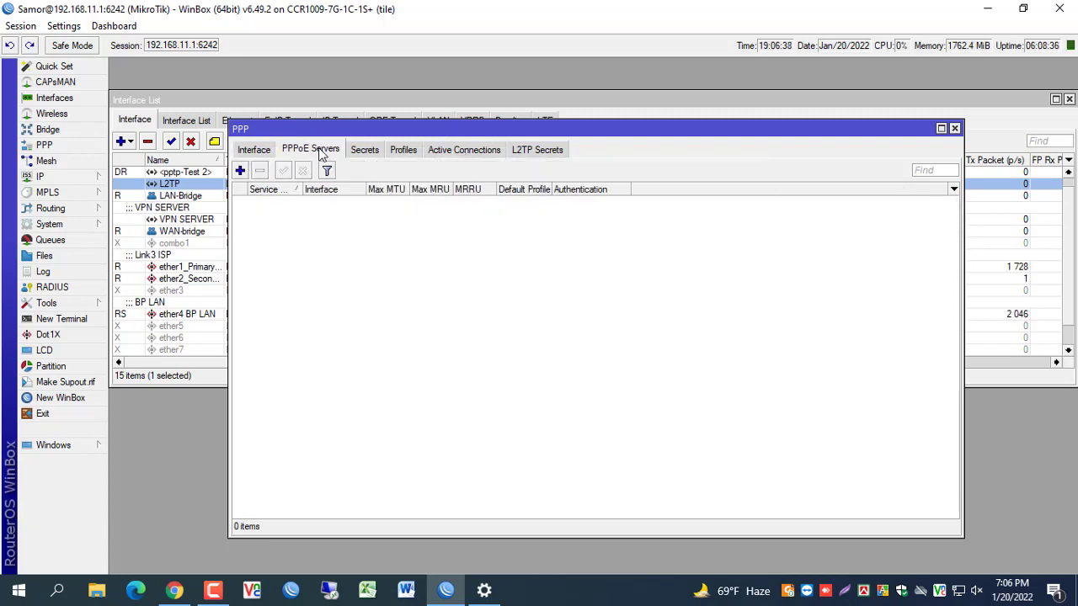
{"action": "left_click", "coordinate": [465, 149]}
{"action": "left_click", "coordinate": [255, 152]}
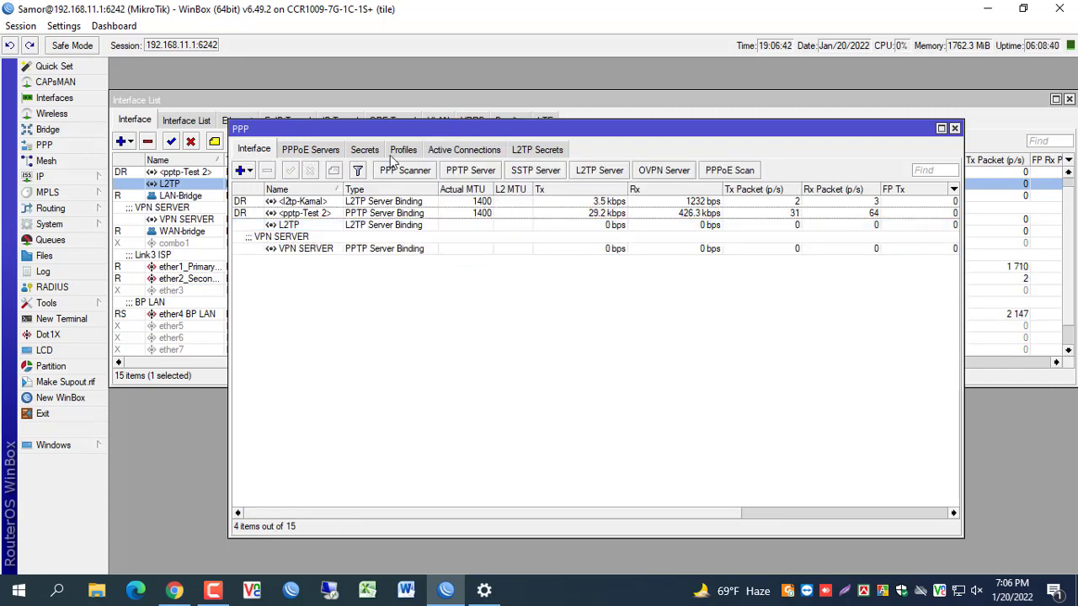
- Review the PPP active connections, L2TP secrets, interface list and the L2TP user's entry among the secrets
{"action": "left_click", "coordinate": [459, 152]}
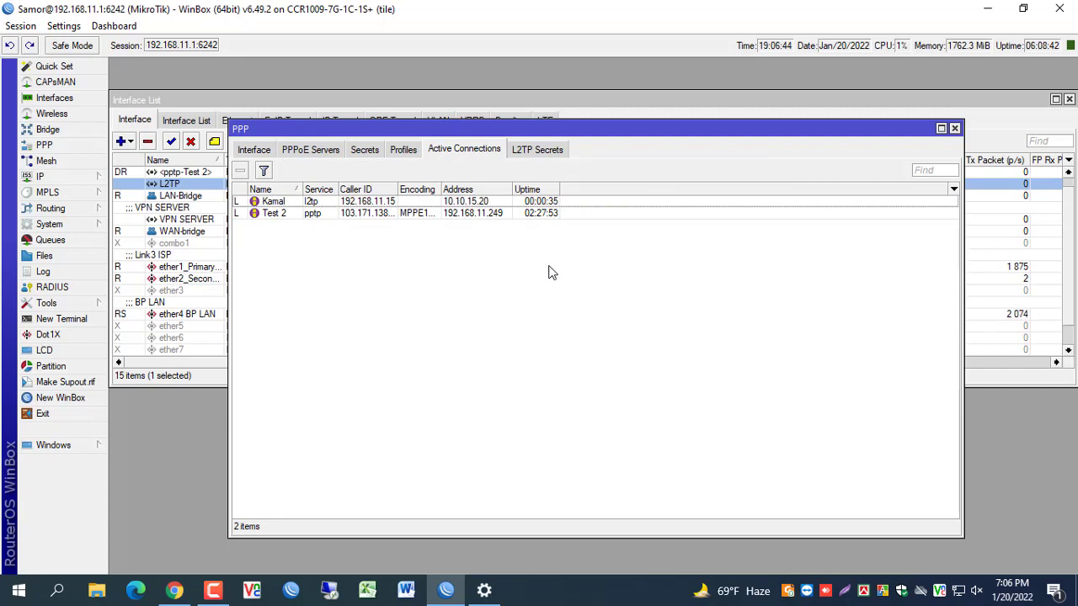
{"action": "left_click", "coordinate": [549, 153]}
{"action": "left_click", "coordinate": [449, 157]}
{"action": "left_click", "coordinate": [260, 153]}
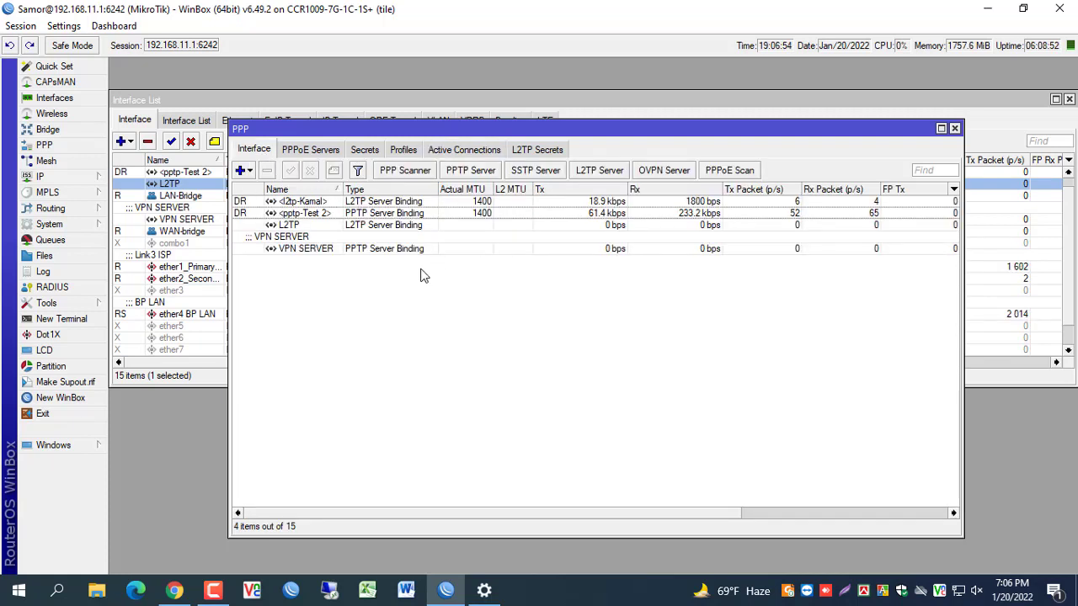
{"action": "left_click", "coordinate": [370, 157]}
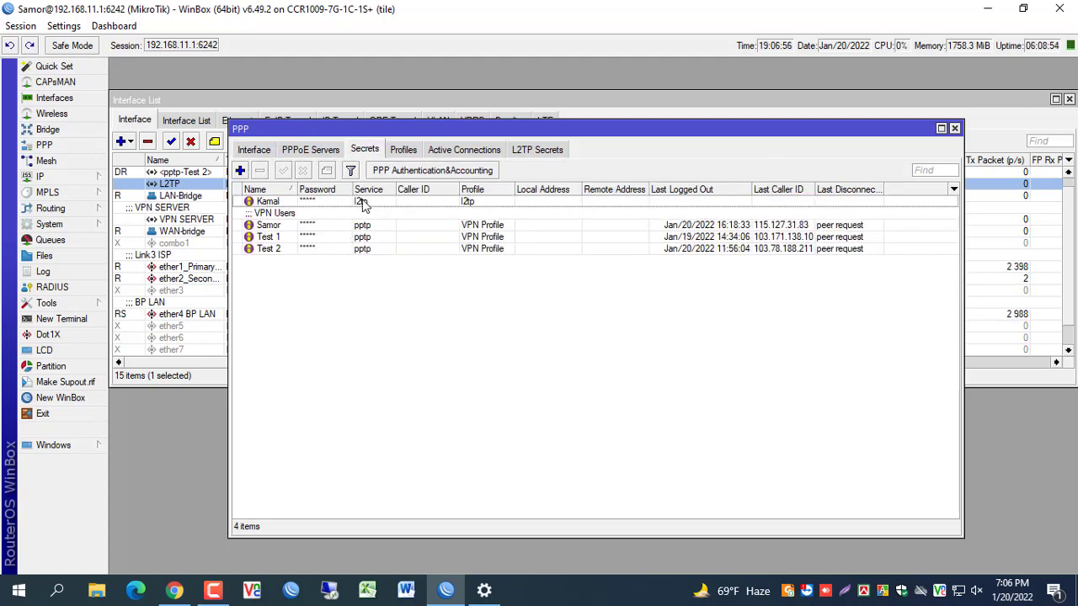
{"action": "left_click", "coordinate": [361, 204]}
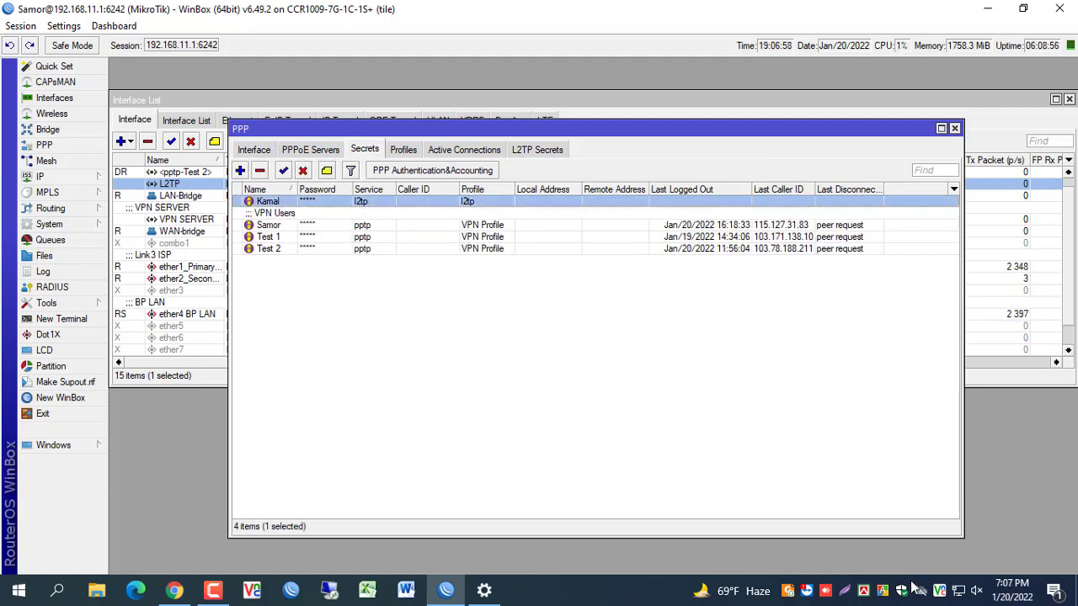
- Open the Windows network adapter list to check the L2TP adapter's status, then close the network windows
{"action": "right_click", "coordinate": [958, 591]}
{"action": "left_click", "coordinate": [943, 575]}
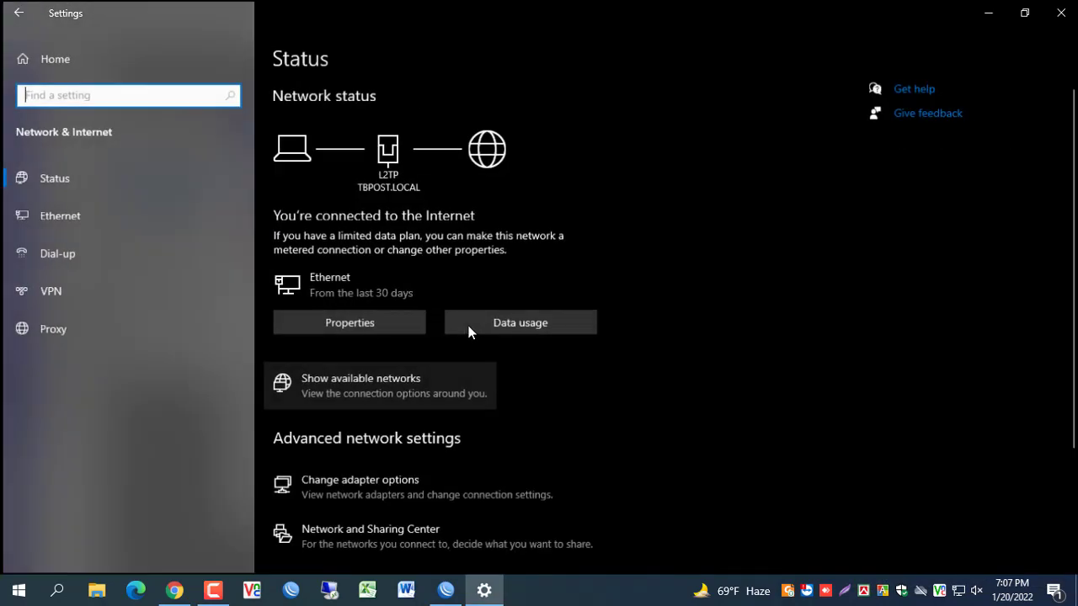
{"action": "left_click", "coordinate": [375, 488]}
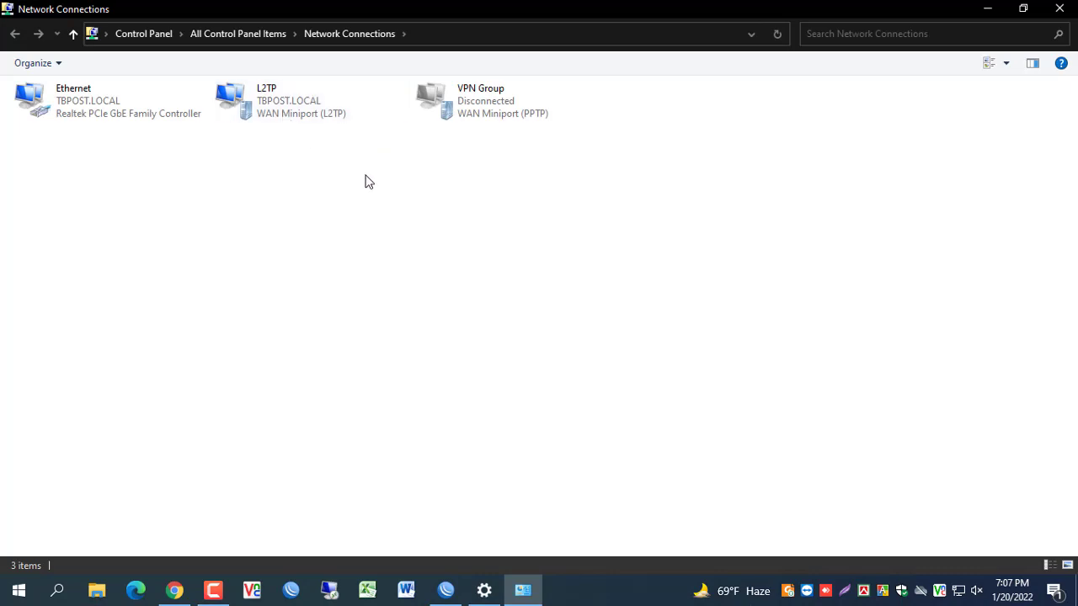
{"action": "left_click", "coordinate": [495, 590]}
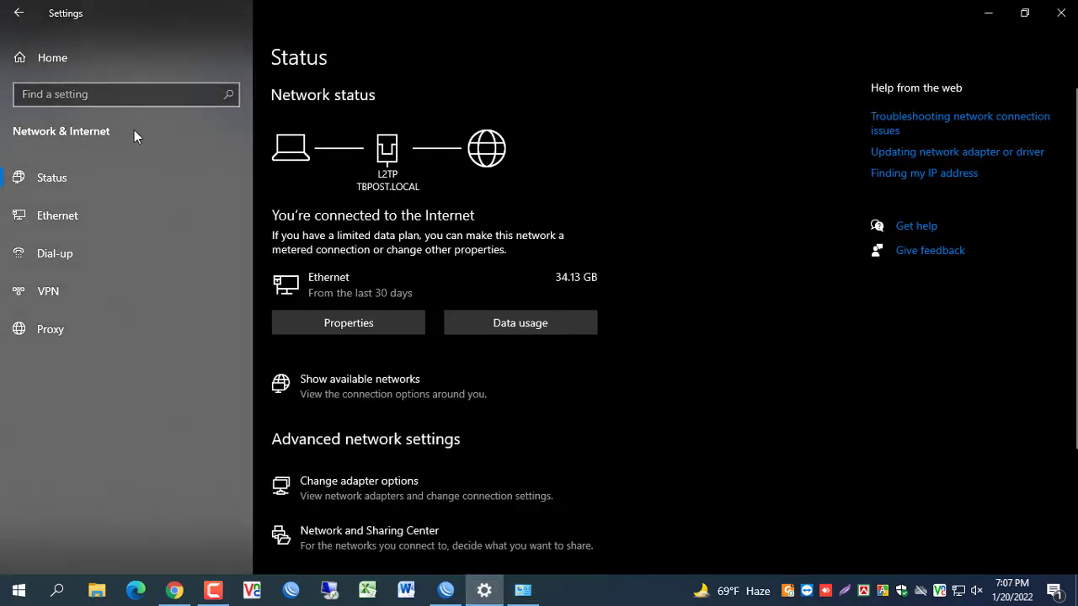
{"action": "left_click", "coordinate": [1057, 16]}
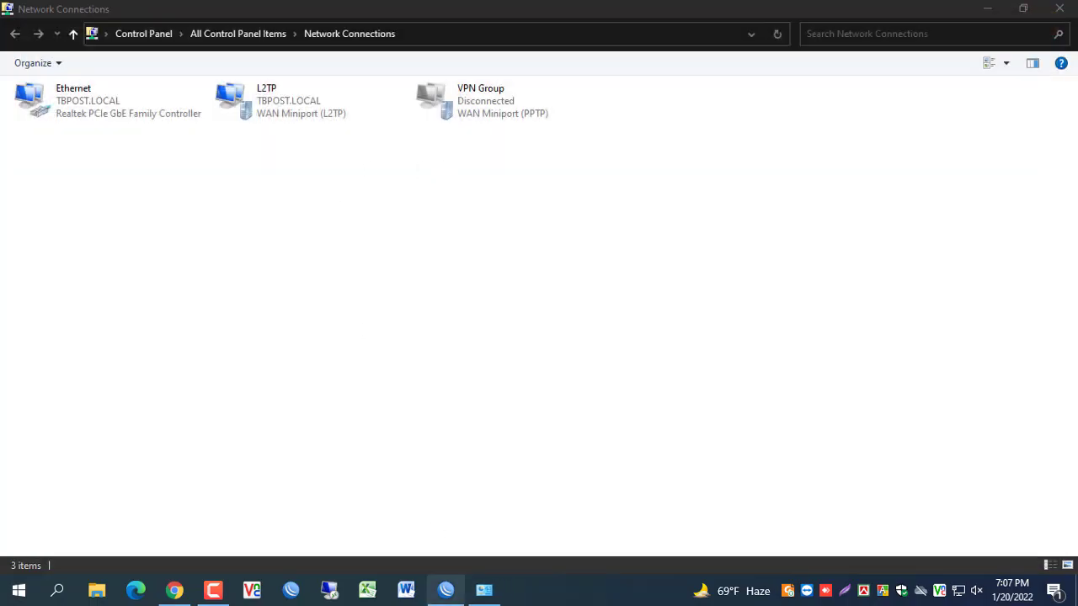
{"action": "left_click", "coordinate": [484, 595]}
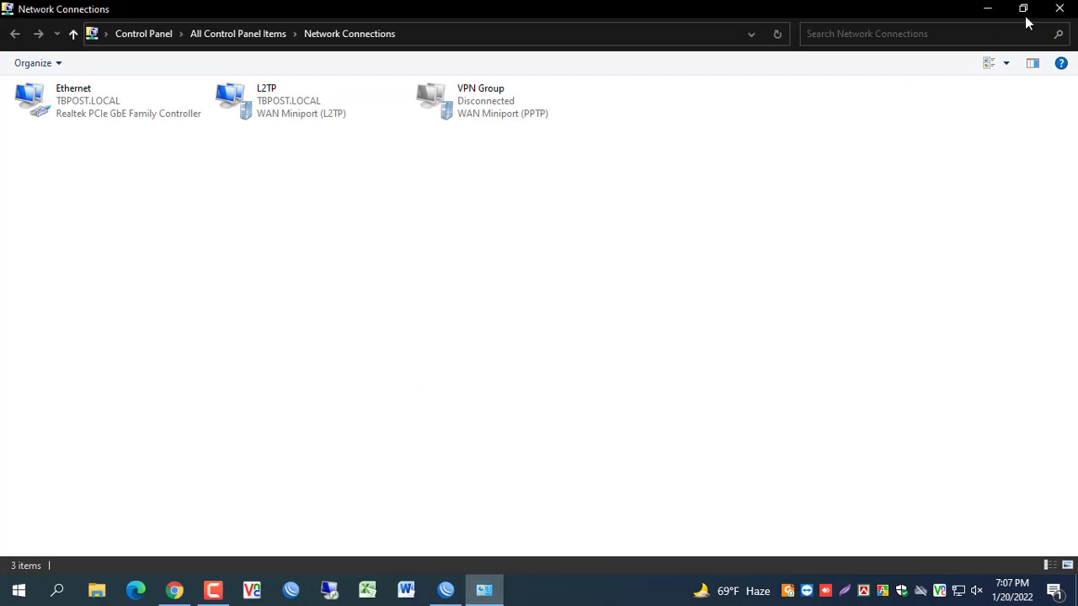
{"action": "left_click", "coordinate": [1059, 8]}
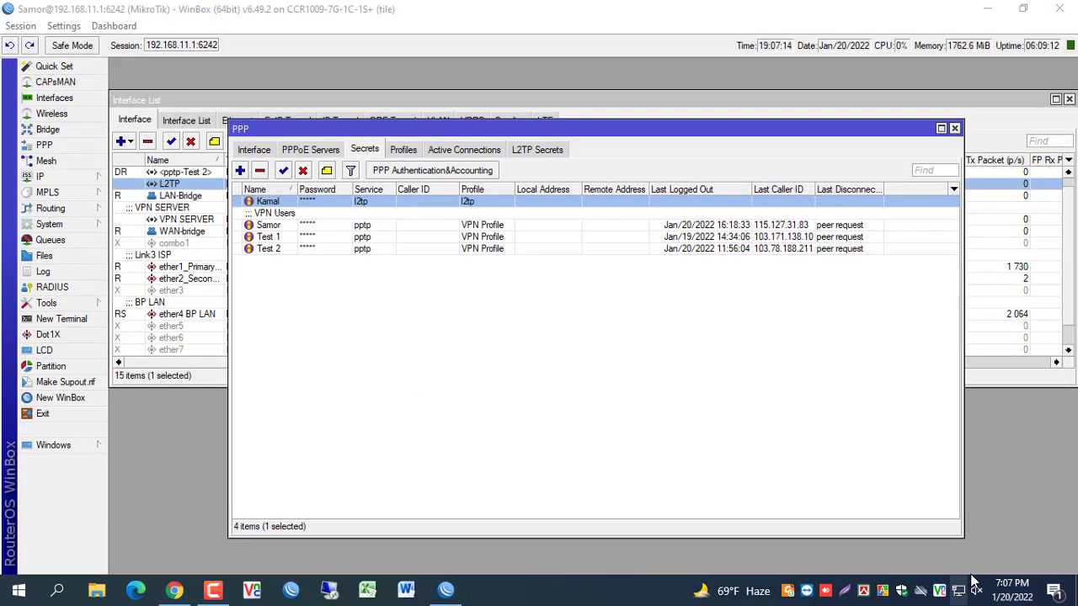
- Disconnect the L2TP VPN connection in Windows and return to the PPP secrets list in WinBox
{"action": "left_click", "coordinate": [960, 589]}
{"action": "left_click", "coordinate": [885, 445]}
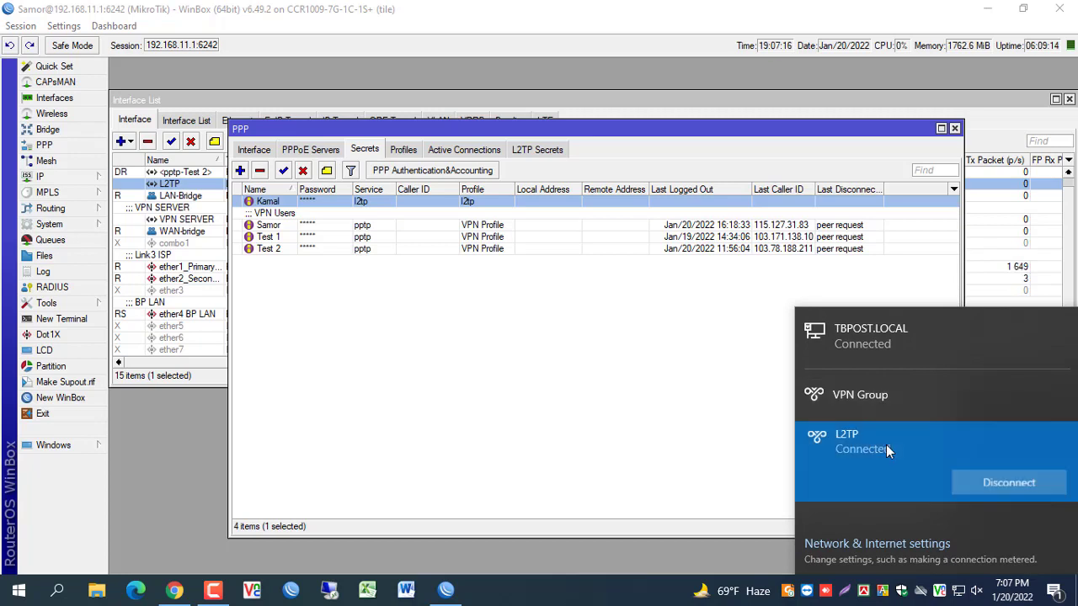
{"action": "left_click", "coordinate": [1015, 485]}
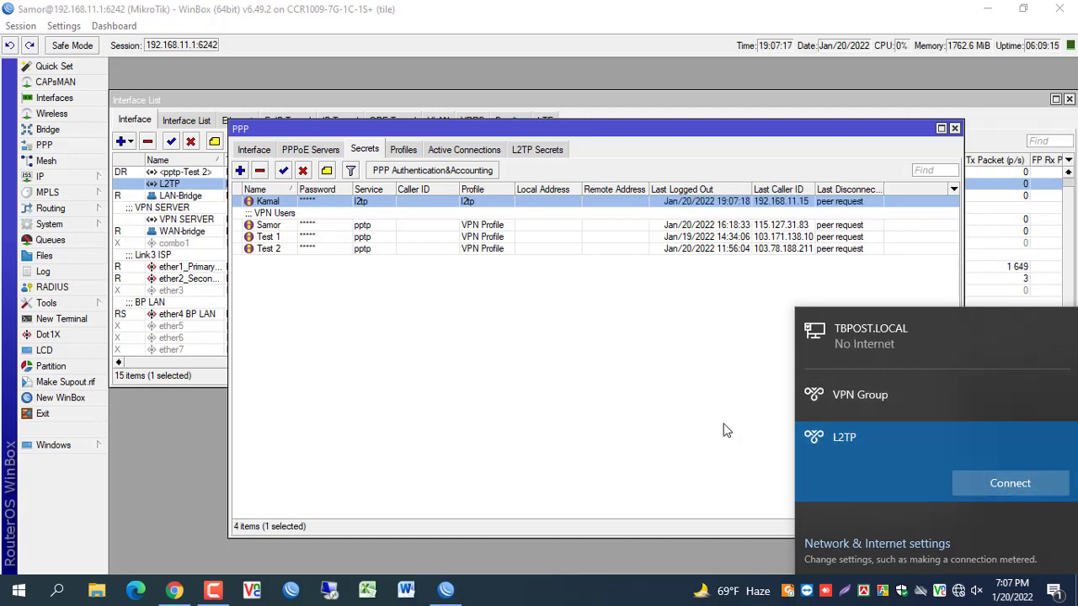
{"action": "left_click", "coordinate": [625, 385]}
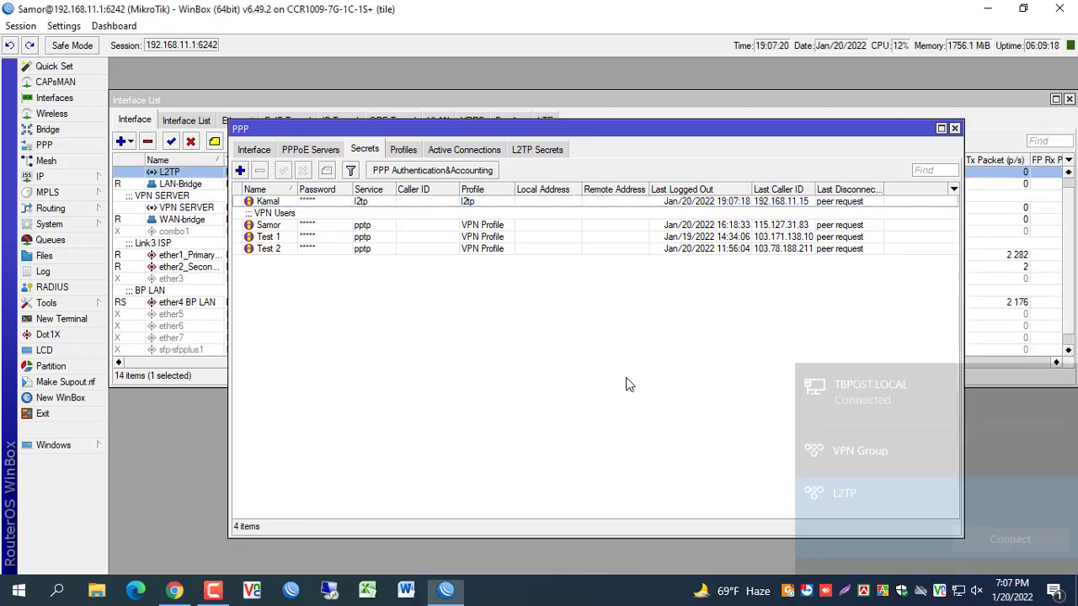